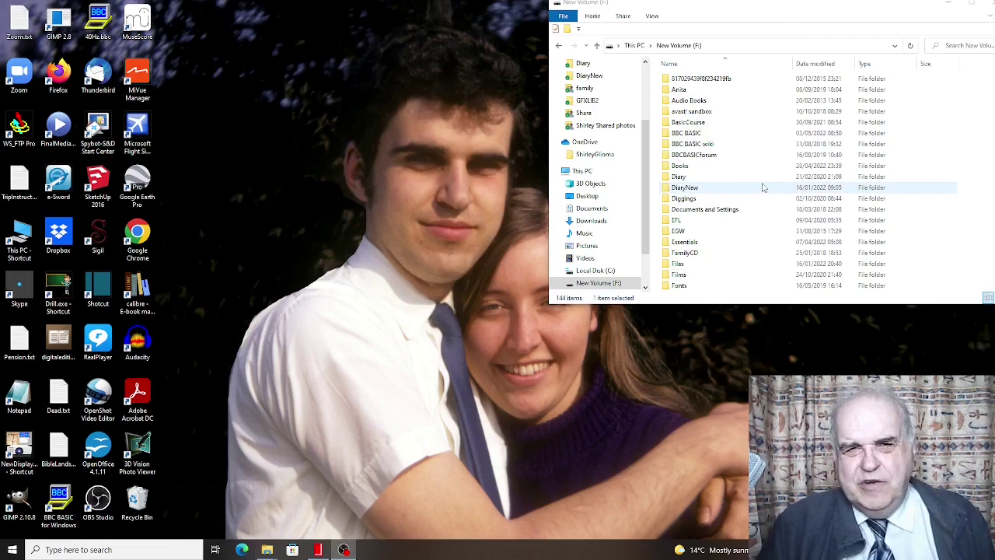
# Open the Sermons folder on New Volume (F:).
pyautogui.scroll(-12, 763, 187)
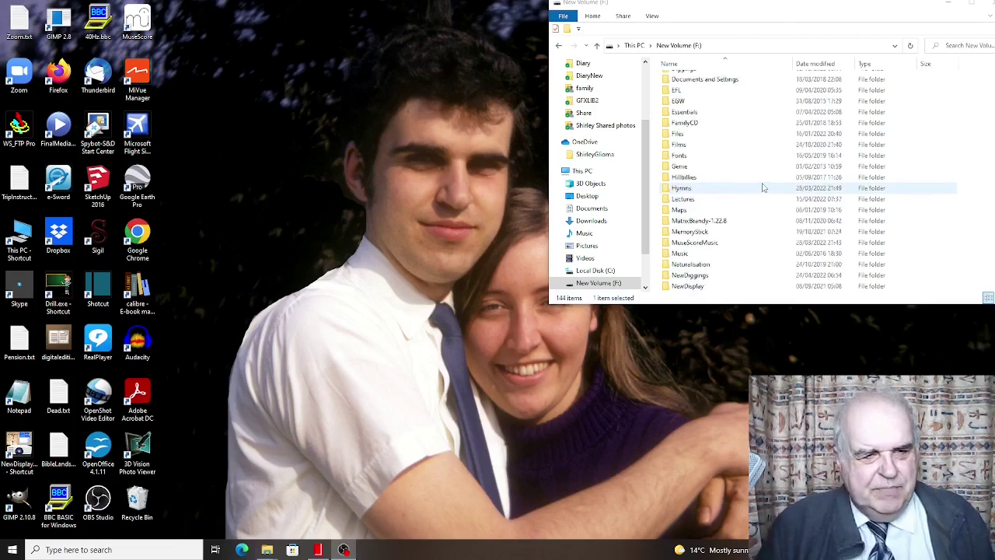
pyautogui.scroll(-3, 762, 188)
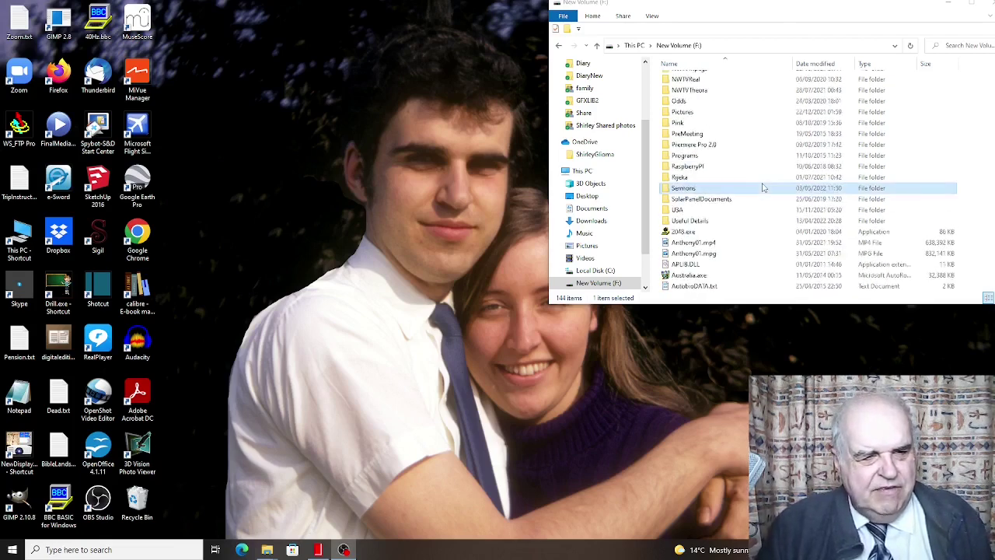
pyautogui.click(688, 194)
pyautogui.doubleClick(688, 193)
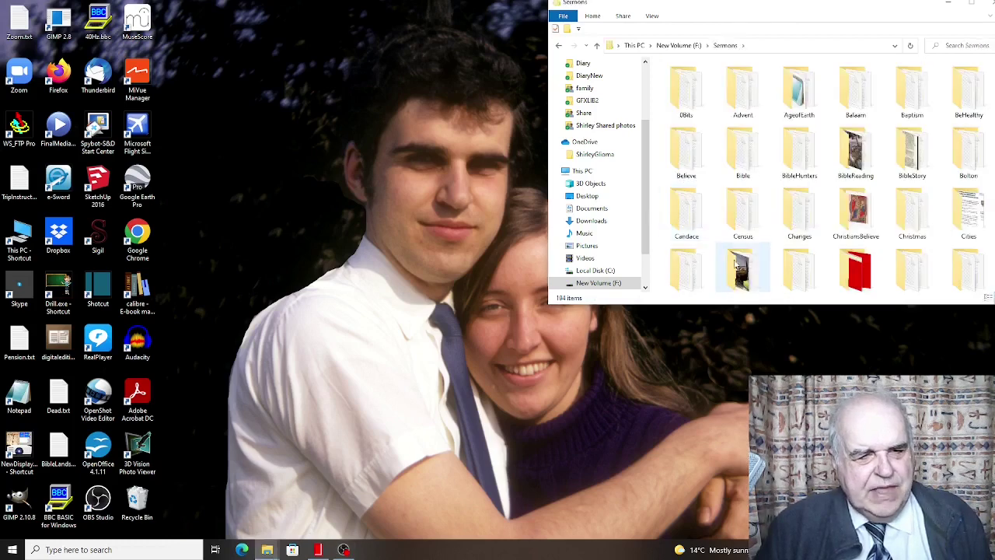
# Create a new folder named SalvationbyFaith inside the Sermons folder.
pyautogui.rightClick(715, 245)
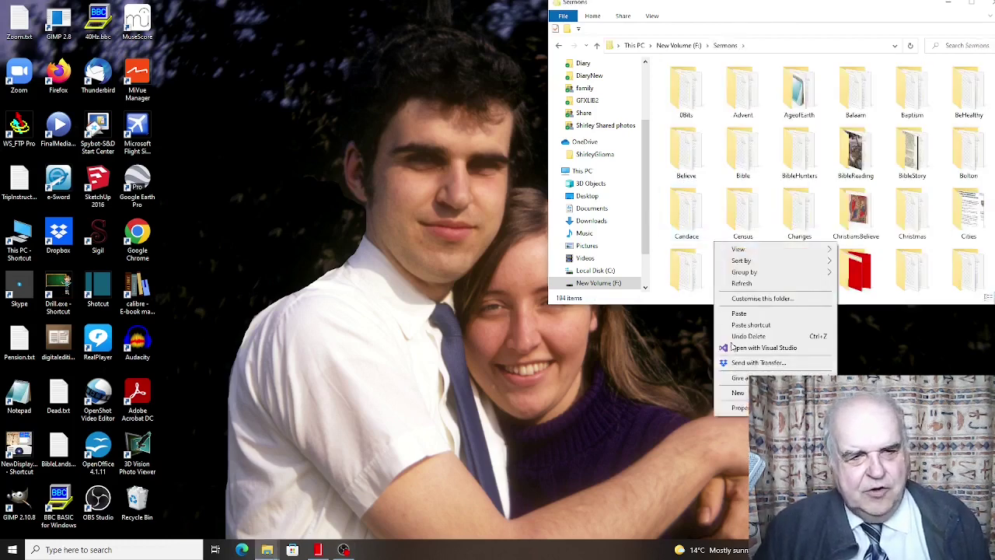
pyautogui.moveTo(806, 9); pyautogui.dragTo(430, 16)
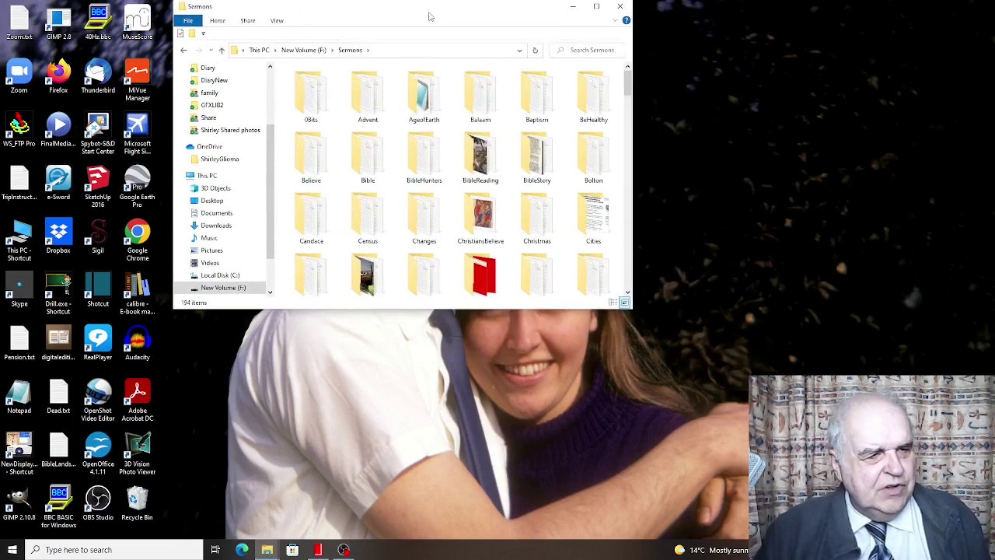
pyautogui.rightClick(338, 184)
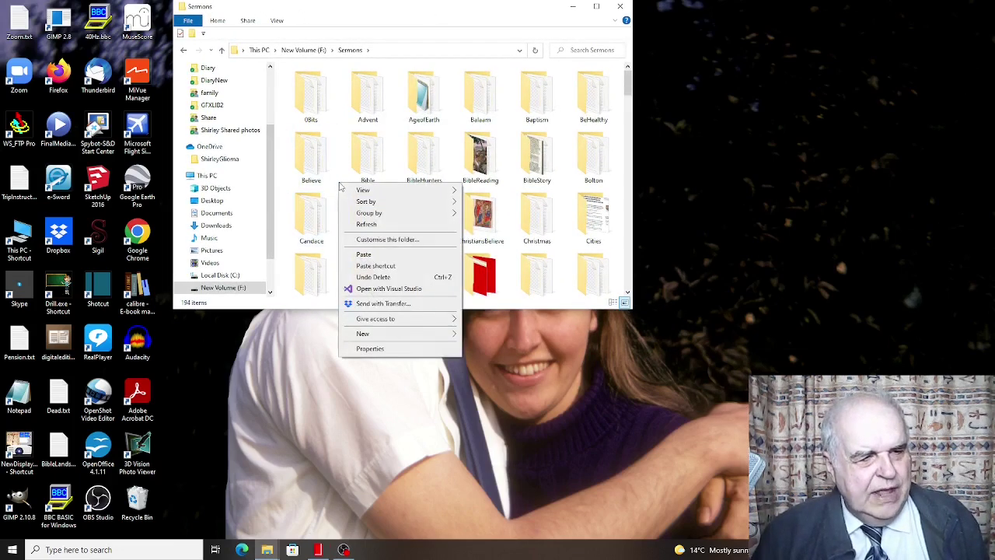
pyautogui.moveTo(368, 336)
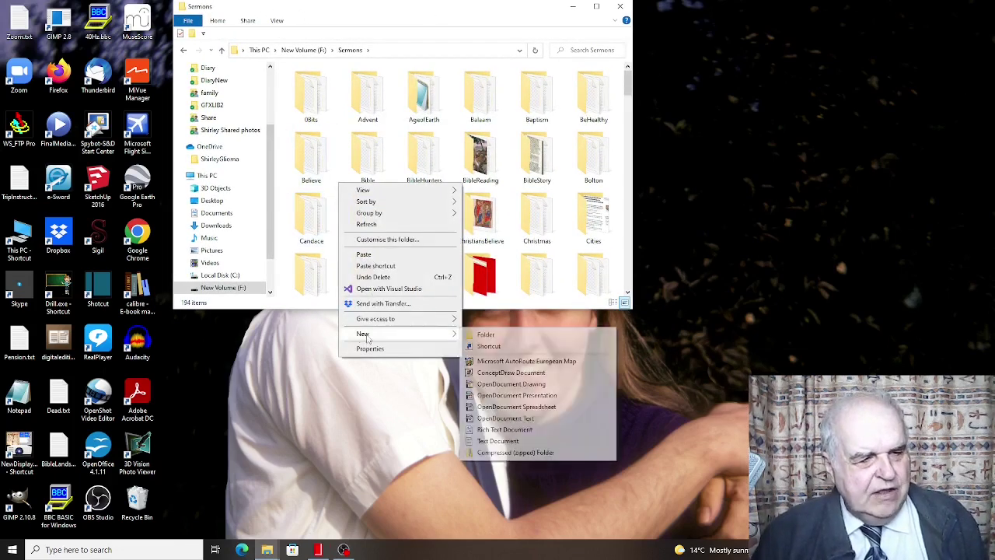
pyautogui.click(488, 336)
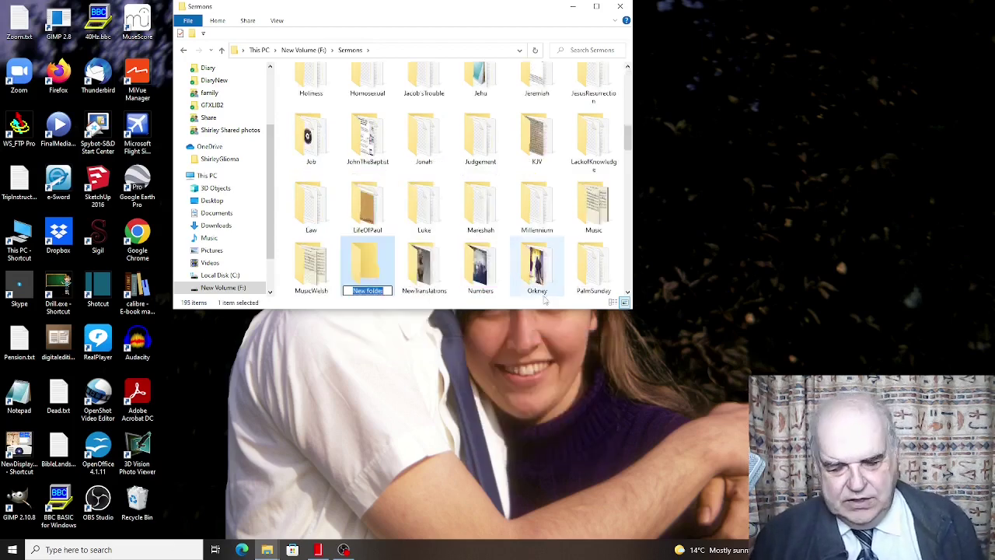
pyautogui.write('Salva')
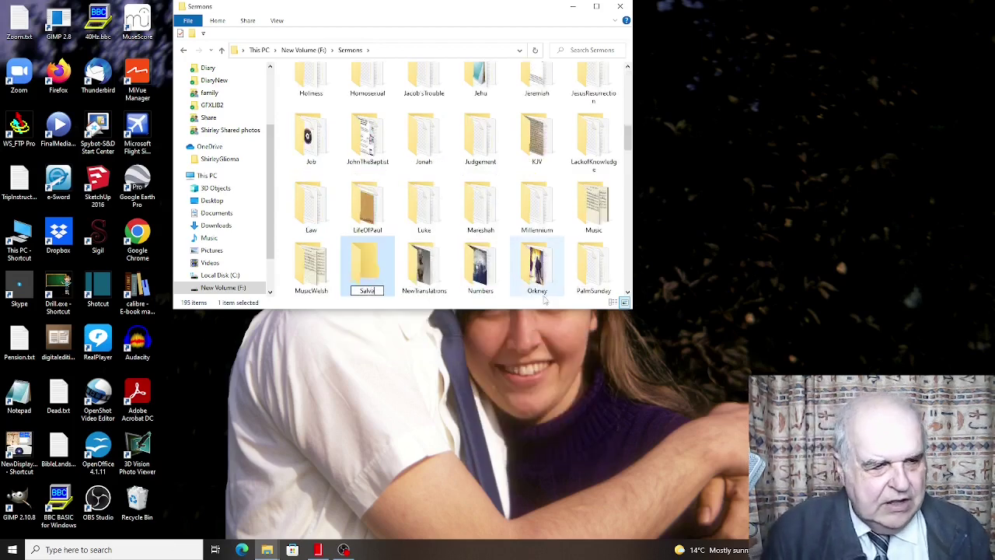
pyautogui.write('tionbyFai')
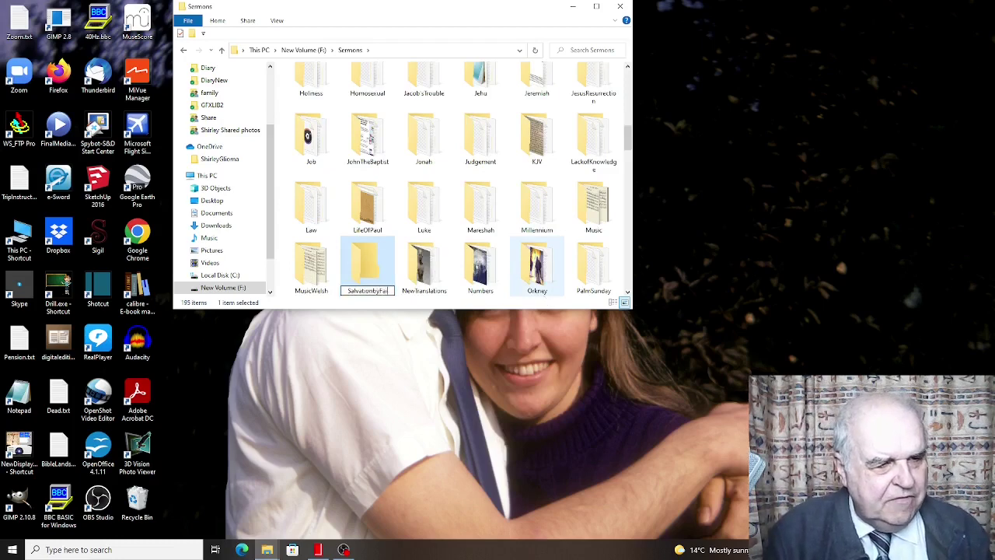
pyautogui.write('th')
pyautogui.press('Return')
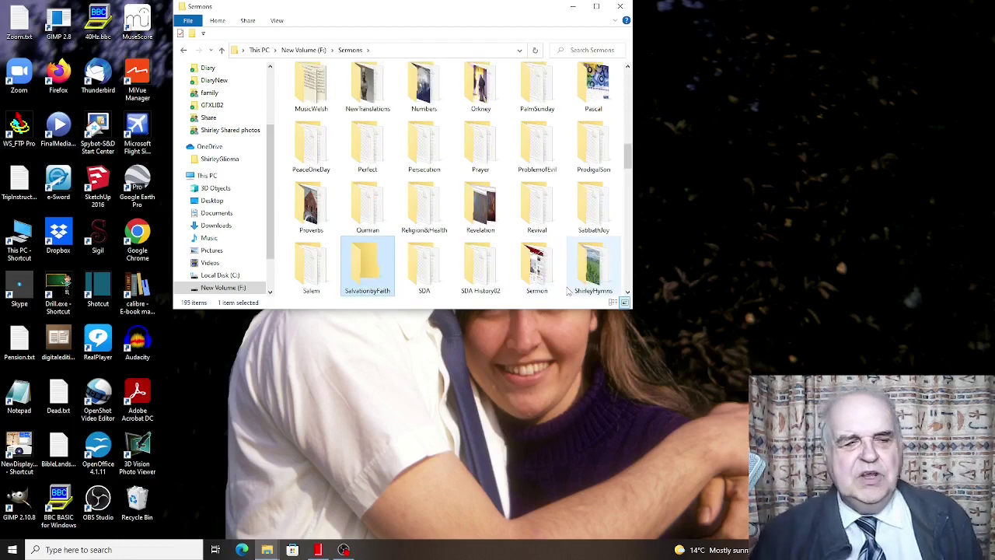
# Open the SalvationbyFaith folder and move its window aside to clear the desktop shortcuts.
pyautogui.doubleClick(370, 265)
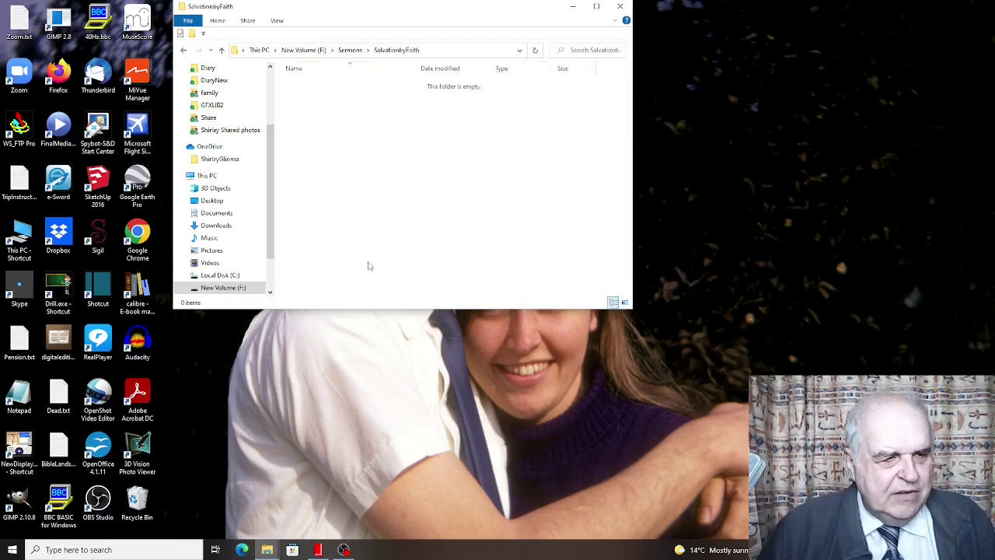
pyautogui.moveTo(437, 13); pyautogui.dragTo(830, 13)
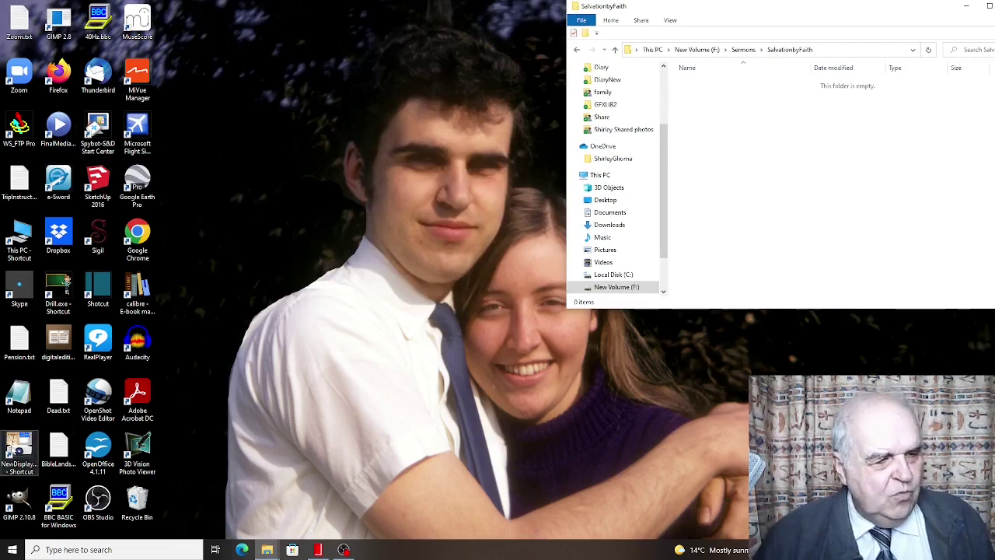
# Launch New Make Display from its desktop shortcut and start a new file.
pyautogui.click(10, 453)
pyautogui.doubleClick(15, 446)
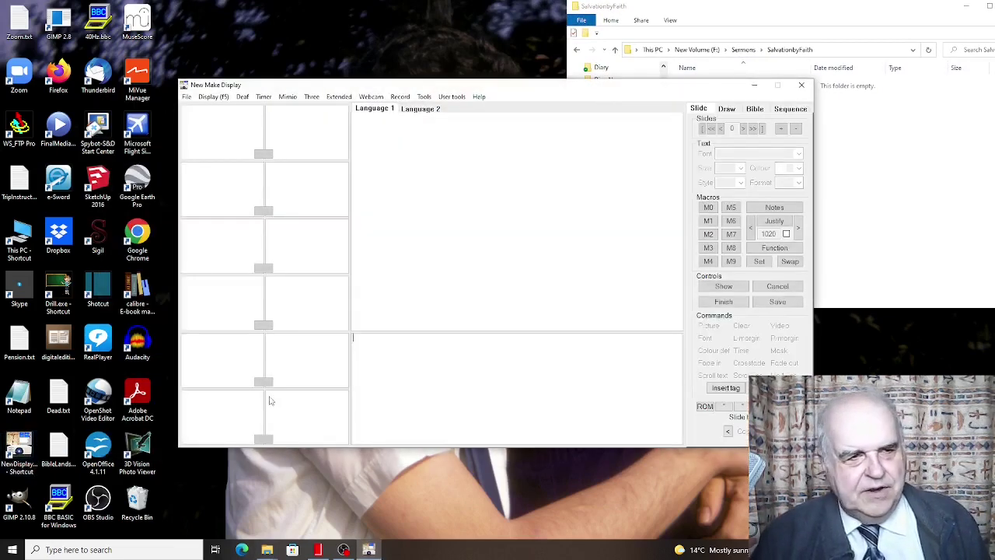
pyautogui.click(187, 96)
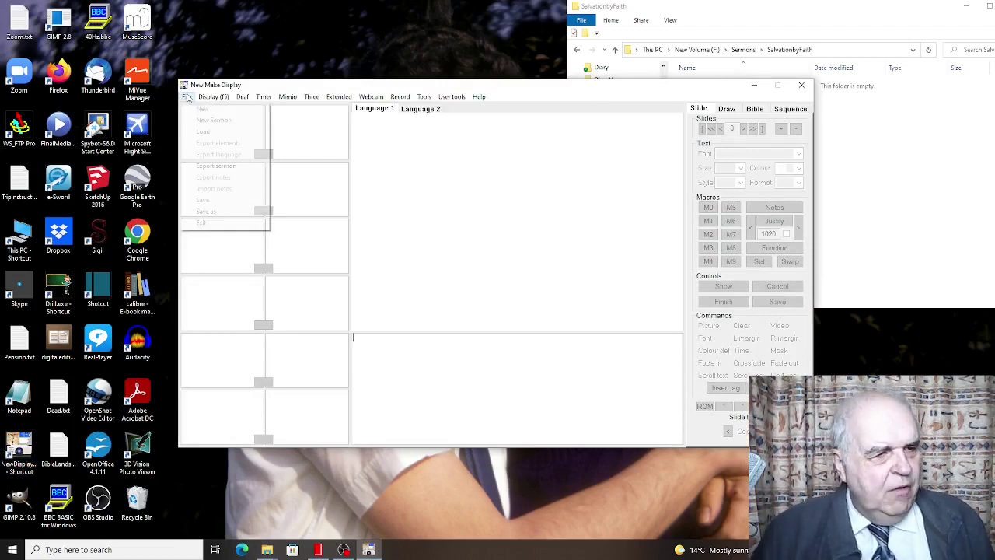
pyautogui.click(203, 111)
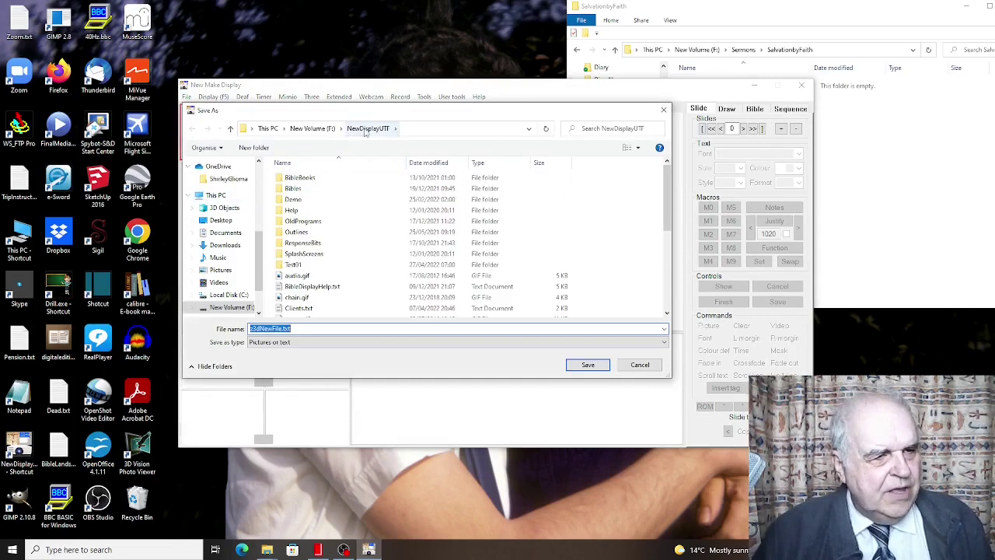
# Save the new file as z3dNewFile.txt in Sermons\SalvationbyFaith on New Volume (F:) and check it in the folder window.
pyautogui.click(315, 129)
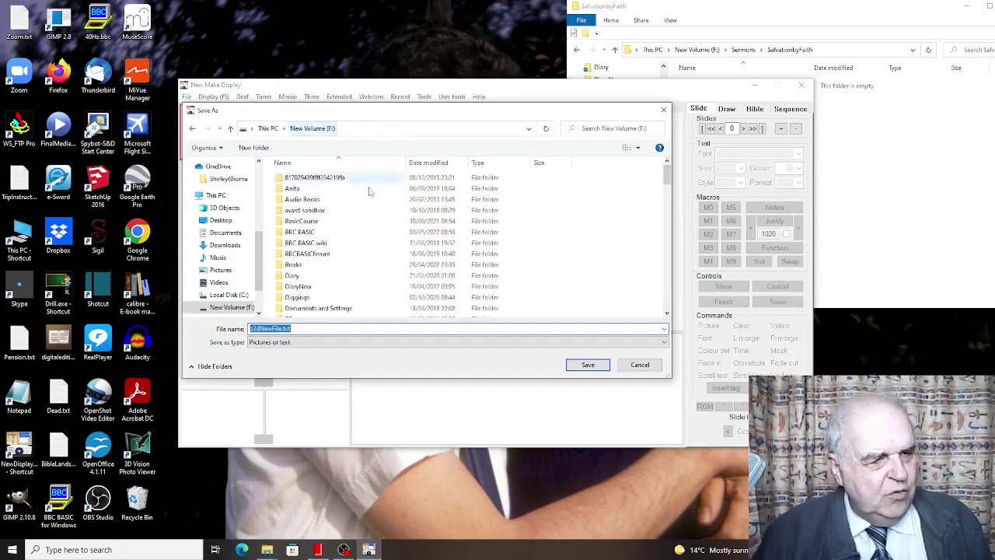
pyautogui.scroll(-5, 347, 272)
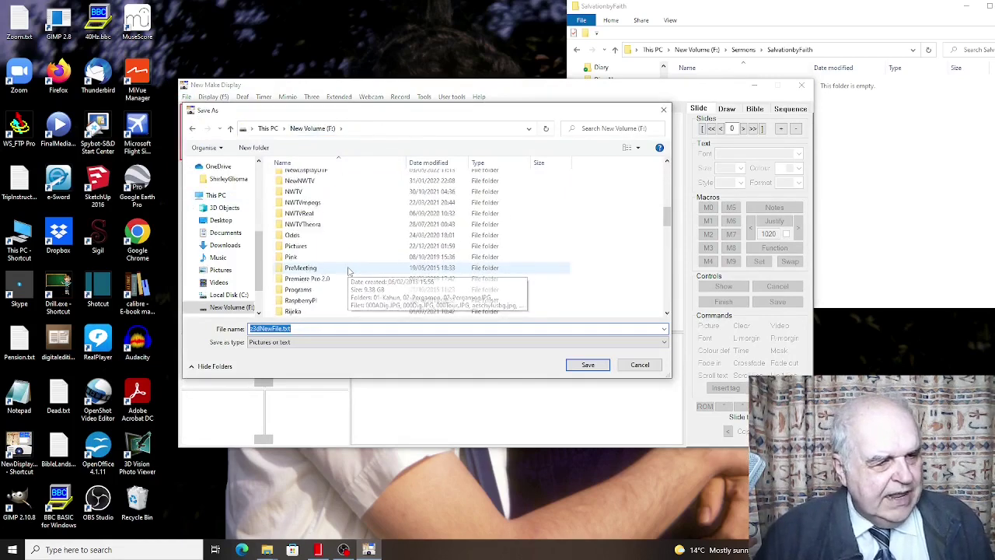
pyautogui.scroll(-4, 349, 271)
pyautogui.click(308, 290)
pyautogui.doubleClick(308, 290)
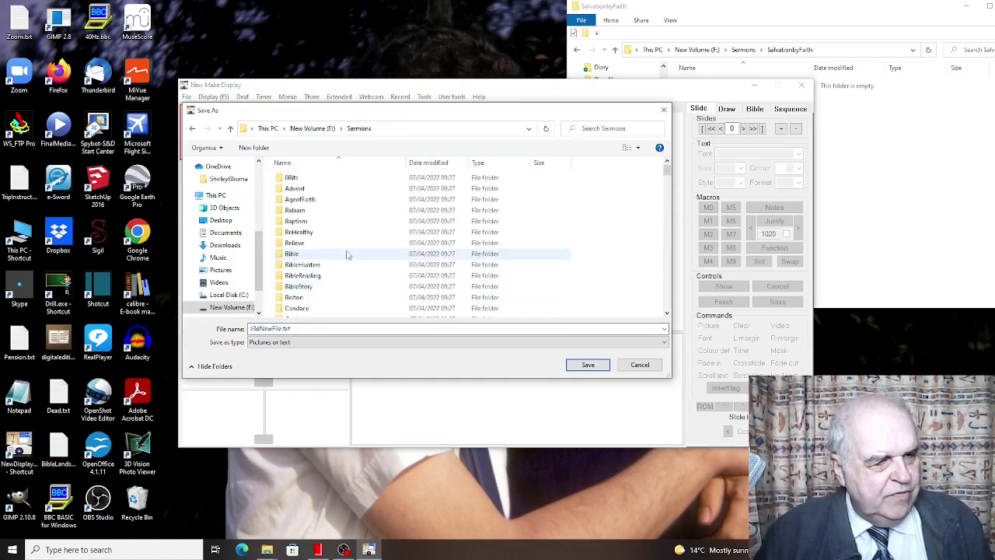
pyautogui.scroll(-4, 346, 249)
pyautogui.scroll(-10, 346, 248)
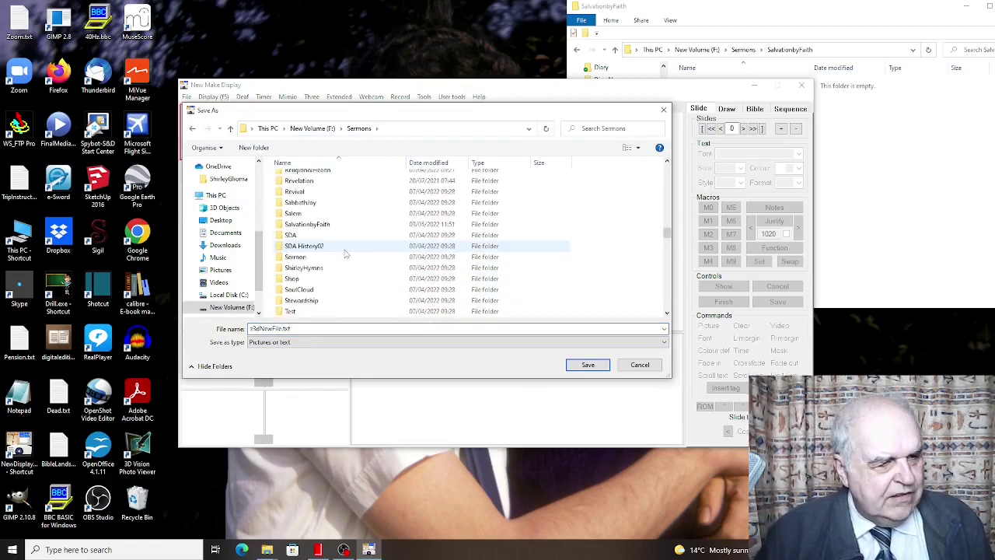
pyautogui.doubleClick(315, 225)
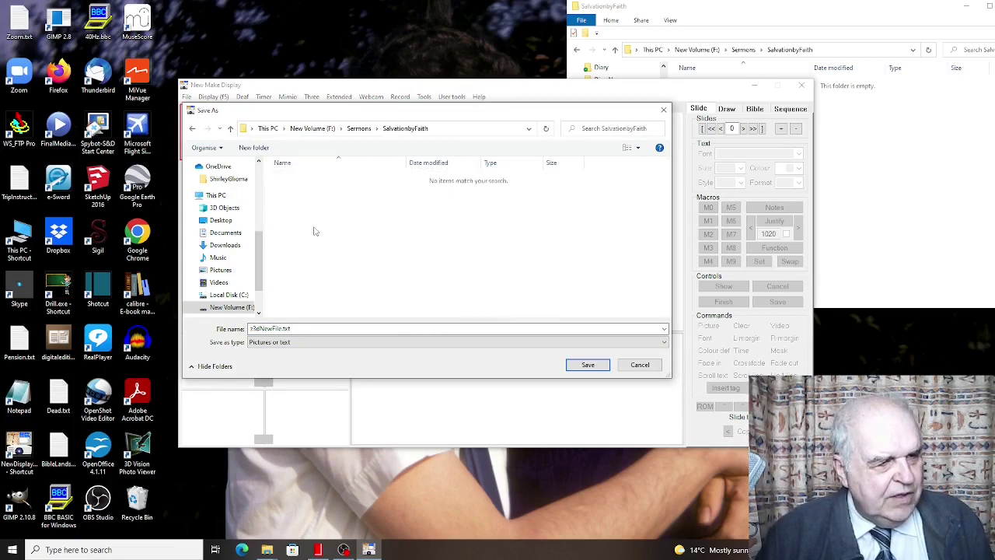
pyautogui.click(588, 366)
pyautogui.click(778, 41)
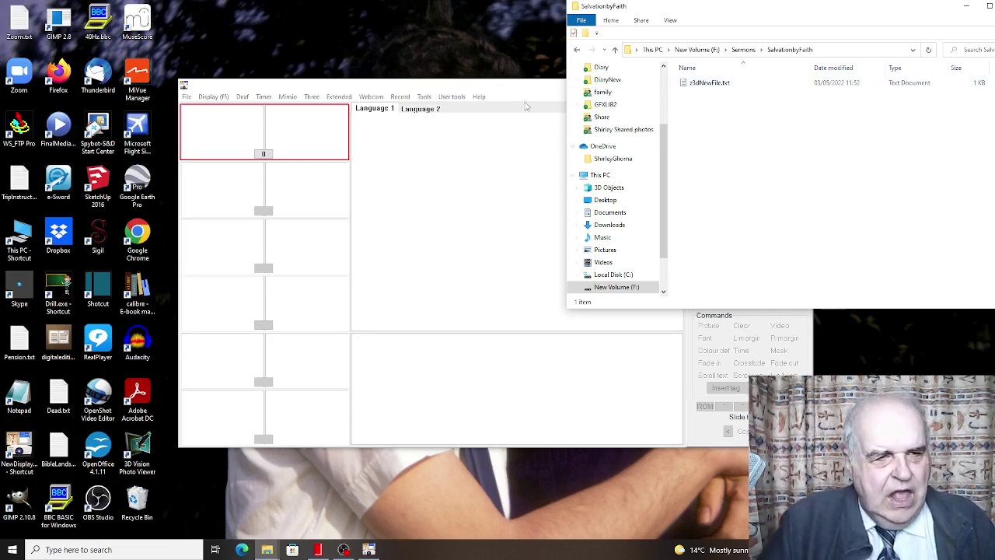
# Open slide 0 for editing in New Make Display and move the window until all its controls are in view.
pyautogui.click(522, 92)
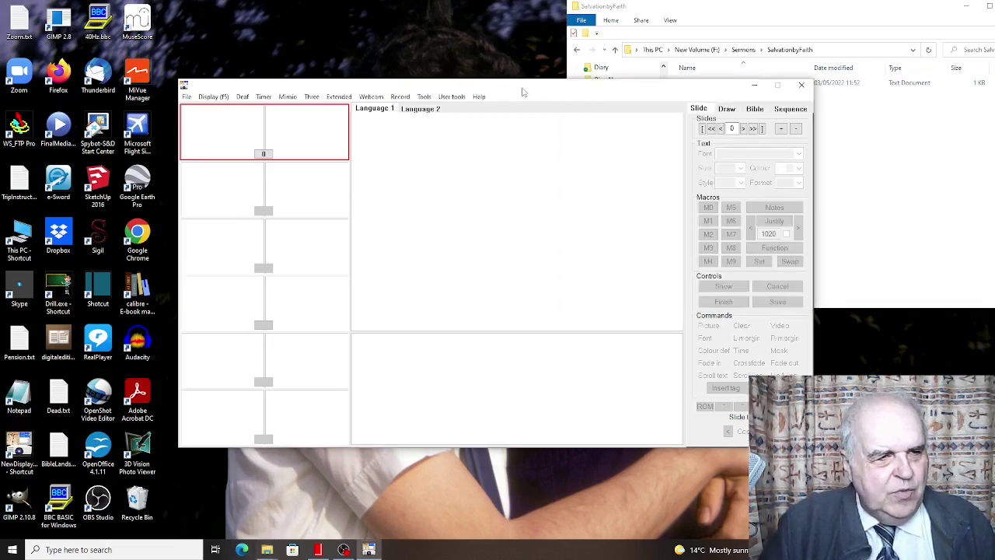
pyautogui.click(266, 155)
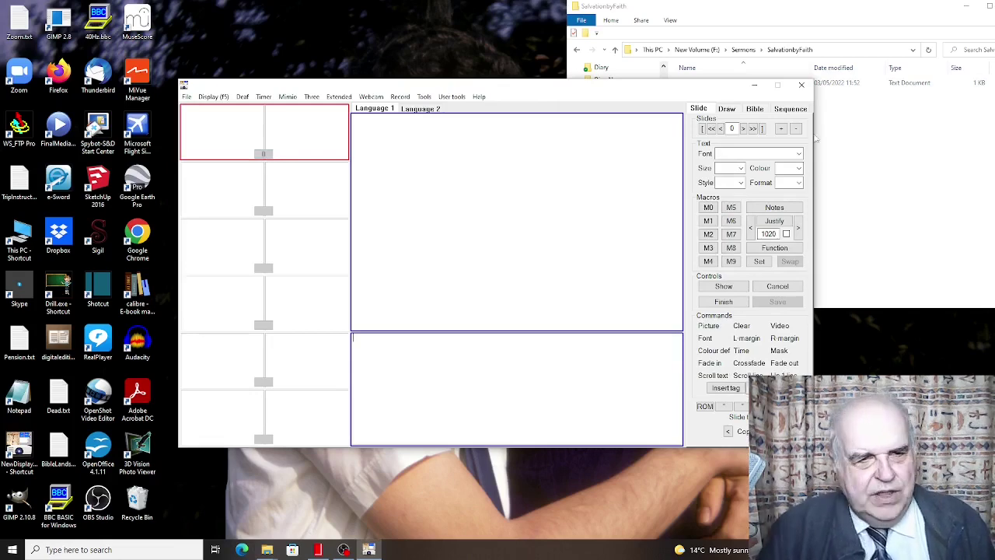
pyautogui.moveTo(633, 86); pyautogui.dragTo(504, 50)
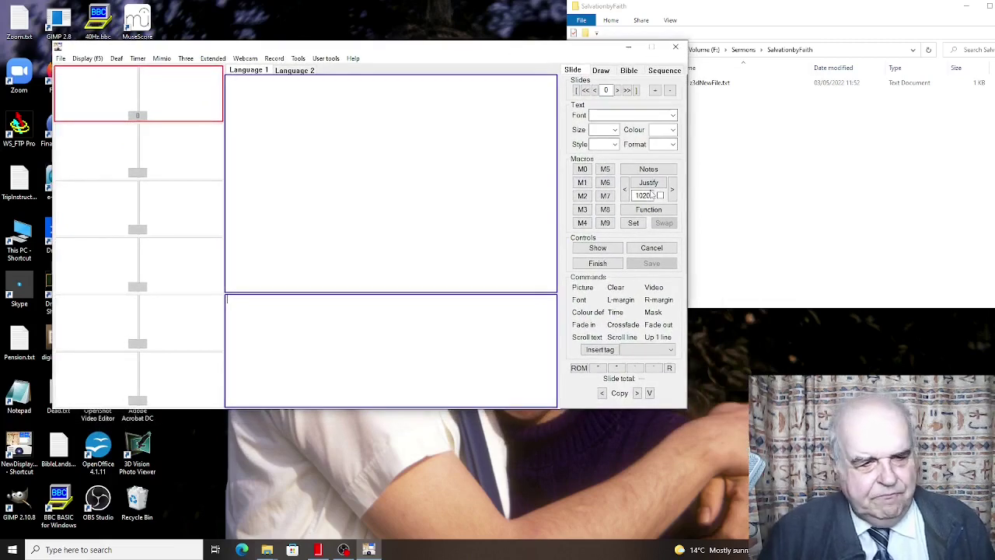
# Insert the Splash tag into slide 0.
pyautogui.click(672, 351)
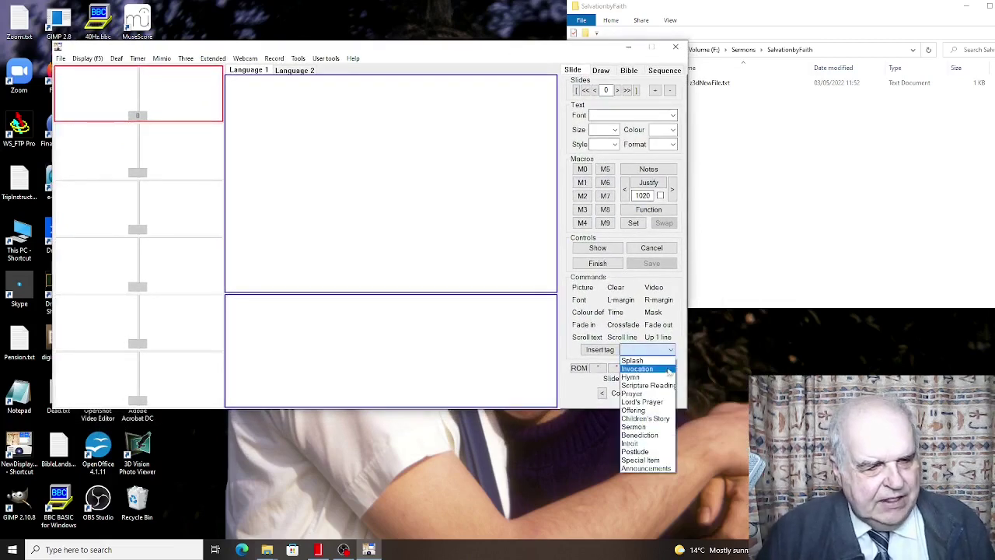
pyautogui.click(642, 362)
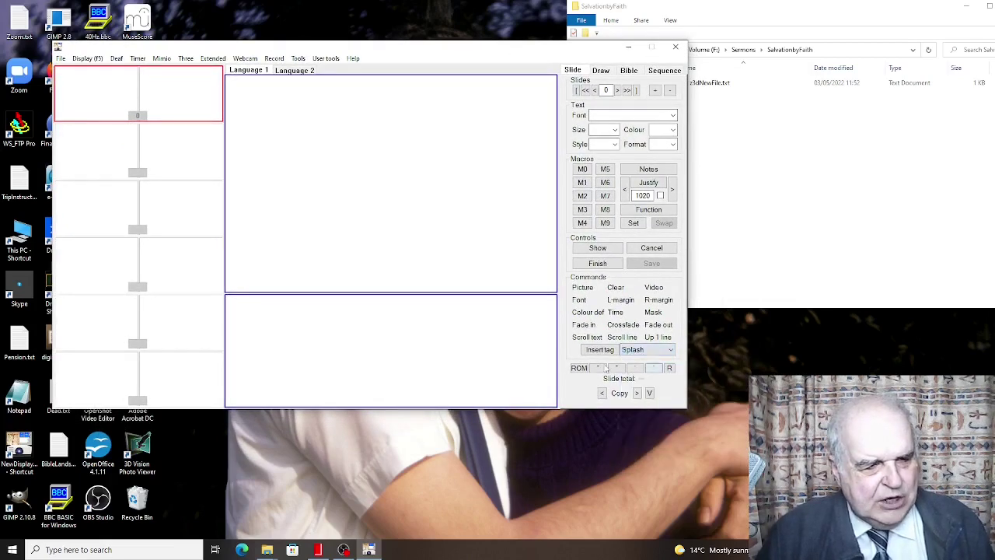
pyautogui.click(600, 350)
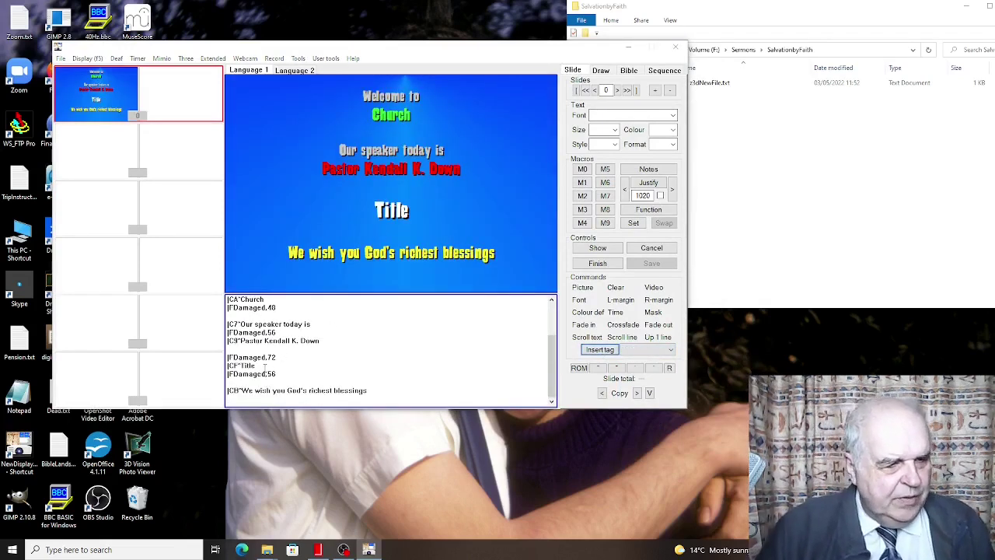
# Replace the placeholder word "Title" in the slide's text with "Salvation by Faith".
pyautogui.moveTo(254, 366); pyautogui.dragTo(240, 367)
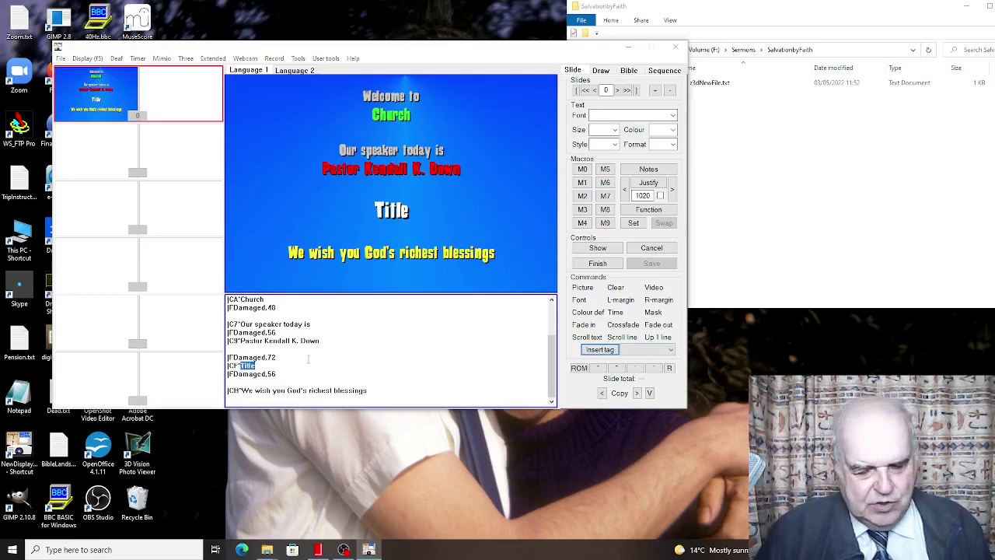
pyautogui.write('Salva')
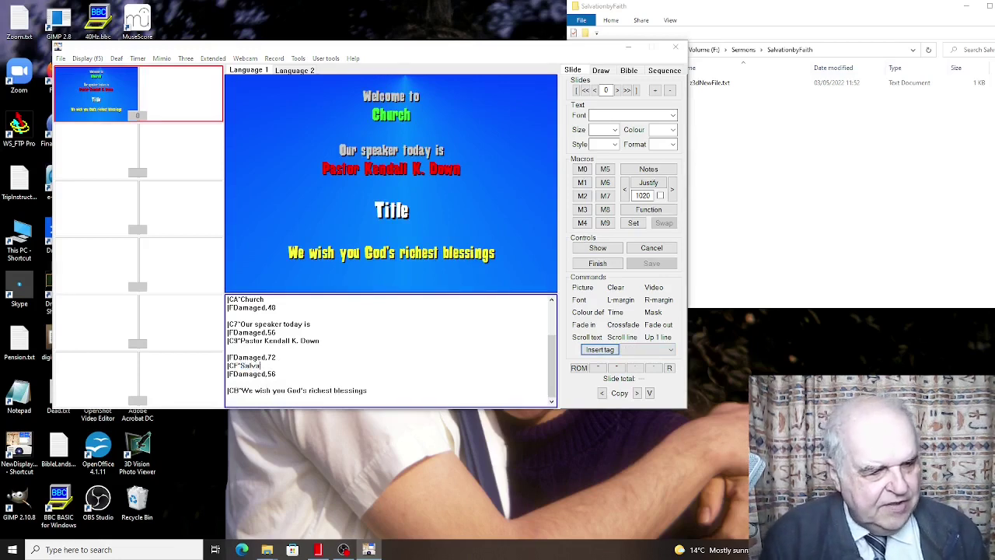
pyautogui.write('tion by Faith')
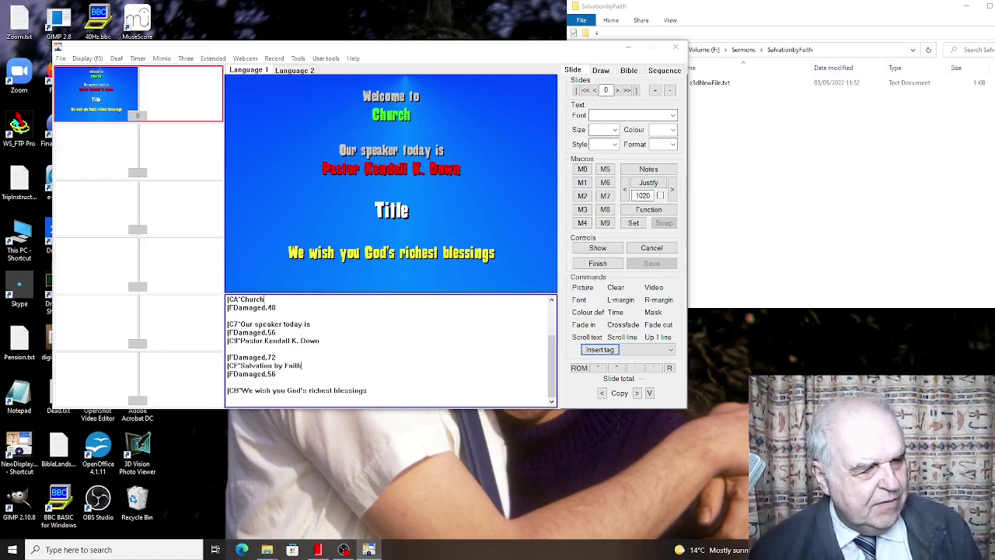
# Replace the word "Church" in the slide's welcome text with "St Andrews by the Sea".
pyautogui.moveTo(264, 299); pyautogui.dragTo(240, 300)
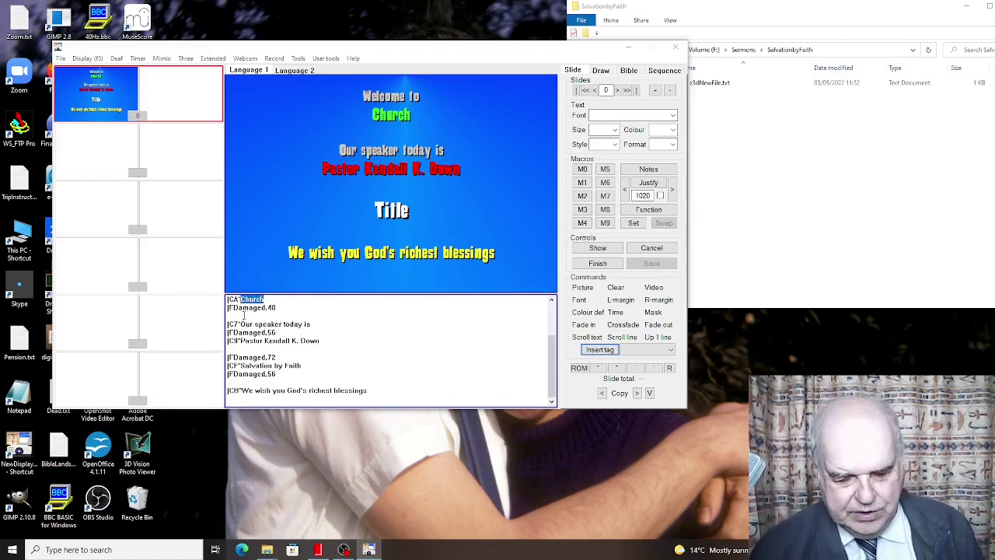
pyautogui.write('St Andr')
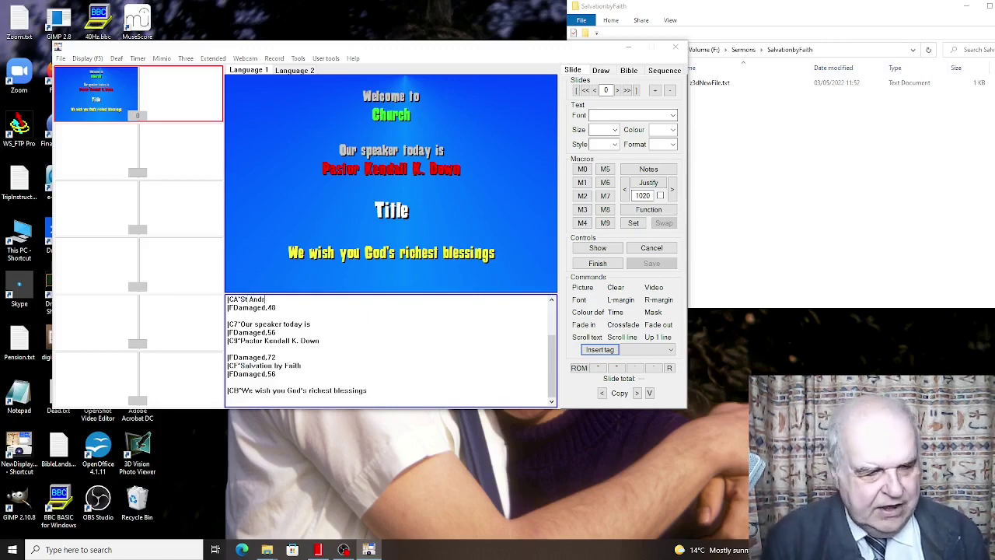
pyautogui.write('ews by the Se')
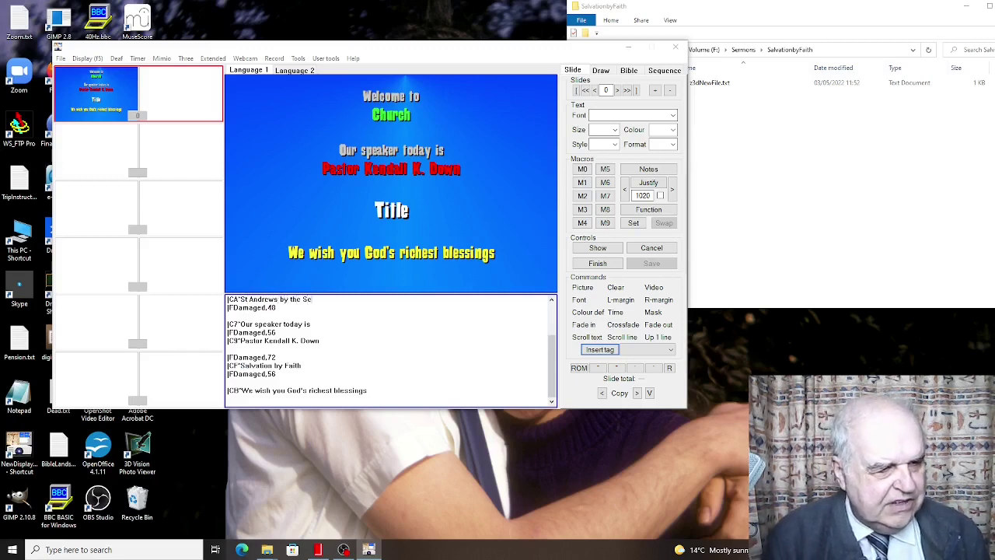
pyautogui.write('a')
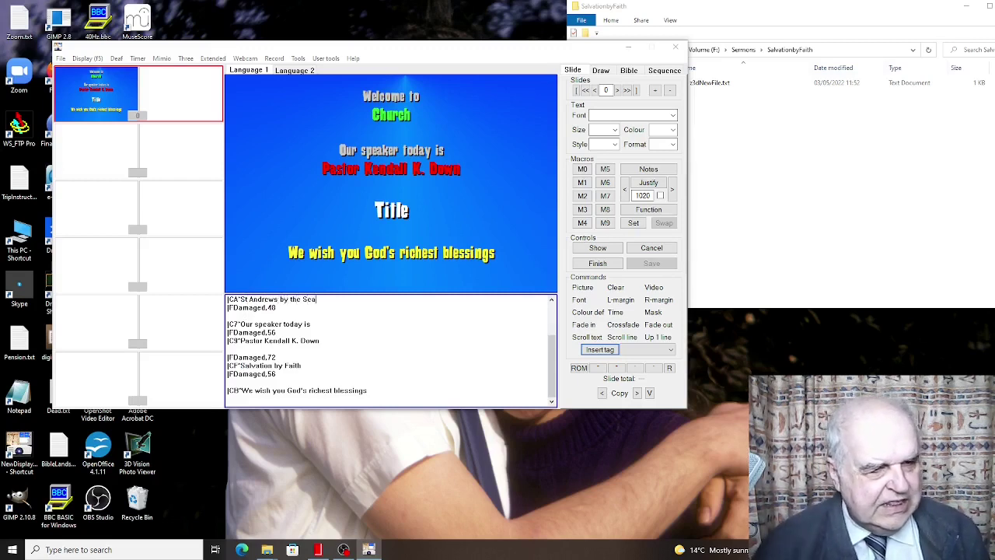
# Refresh slide 0's preview, then add "NIV" after "Splash" in its tag line and finish the slide.
pyautogui.click(598, 247)
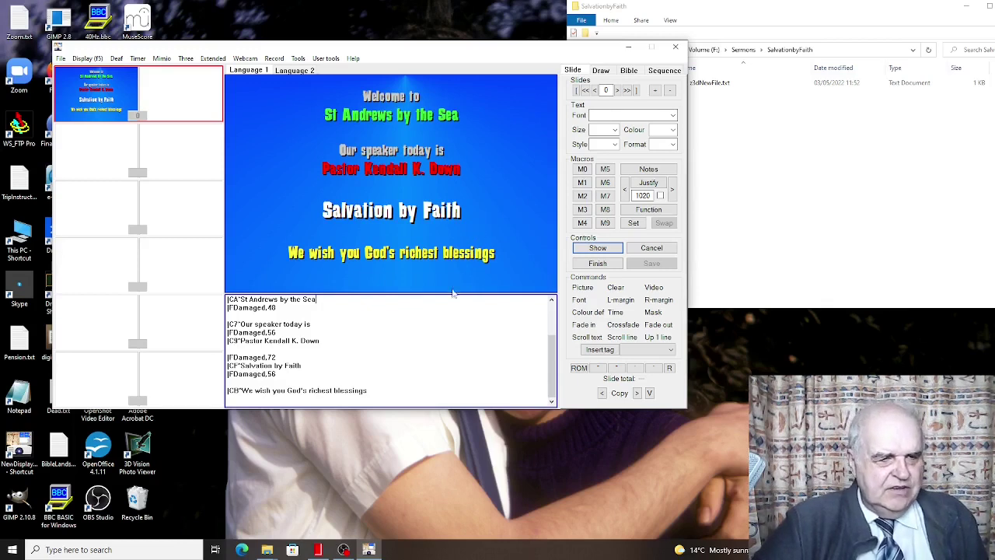
pyautogui.scroll(3, 464, 318)
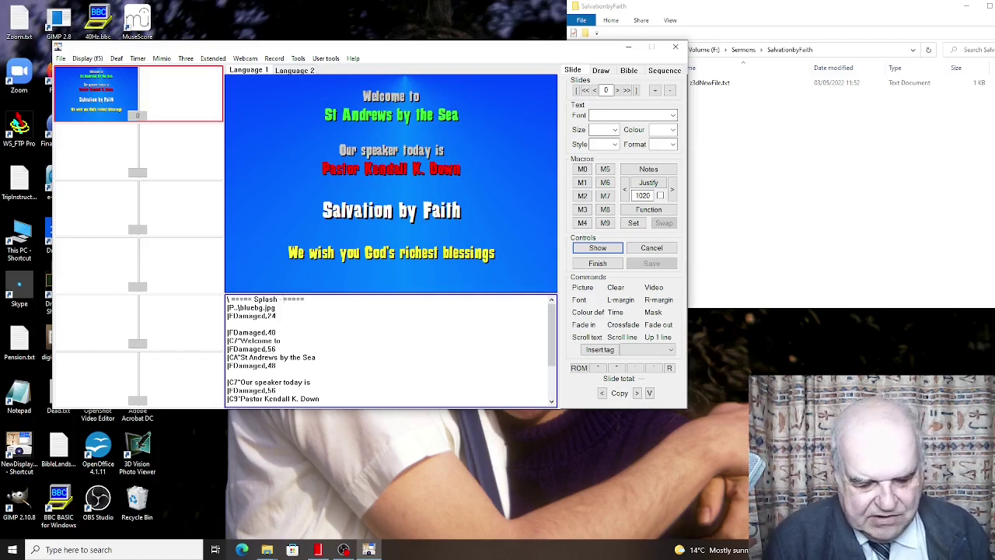
pyautogui.write('NIV')
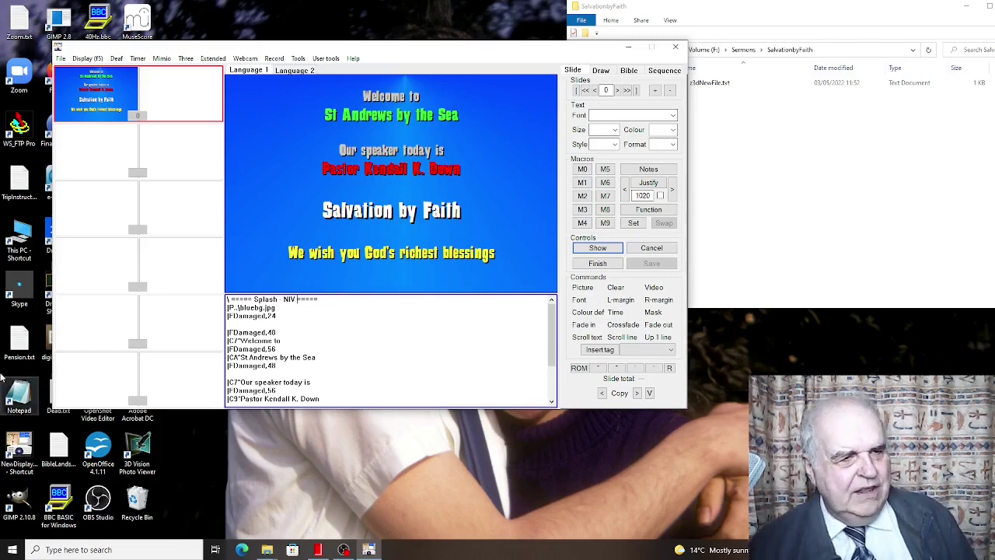
pyautogui.click(299, 58)
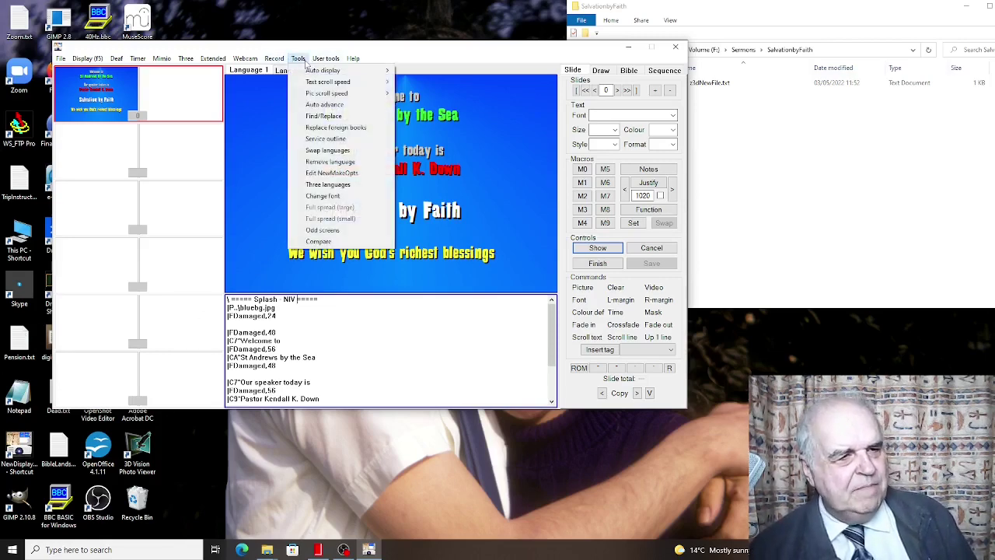
pyautogui.click(336, 106)
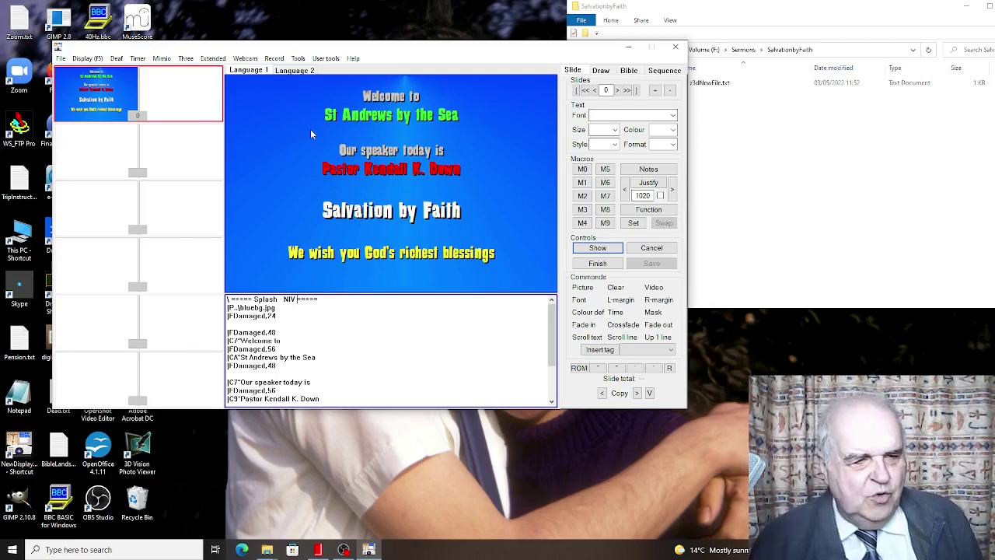
pyautogui.click(607, 266)
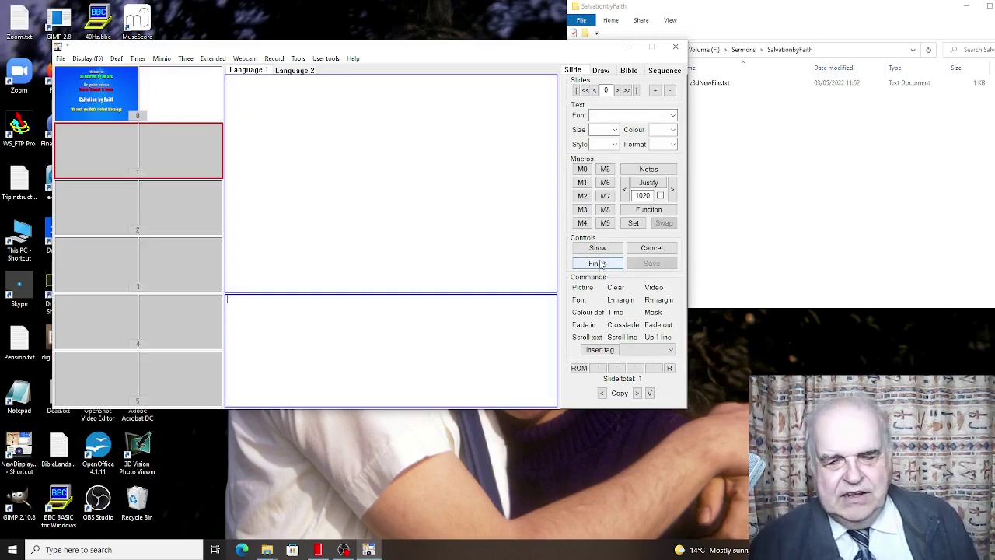
# Insert the Scripture Reading tag into slide 1.
pyautogui.click(671, 351)
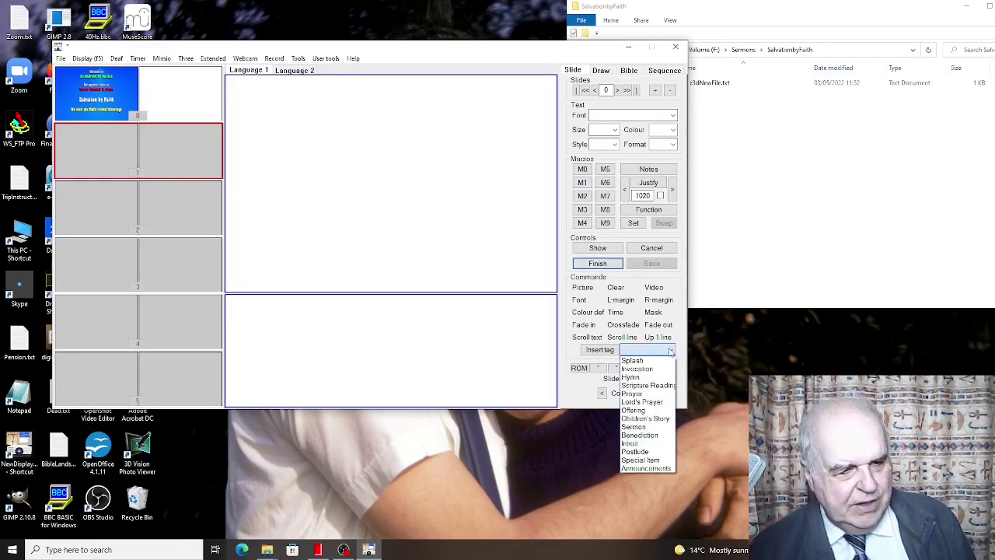
pyautogui.click(655, 387)
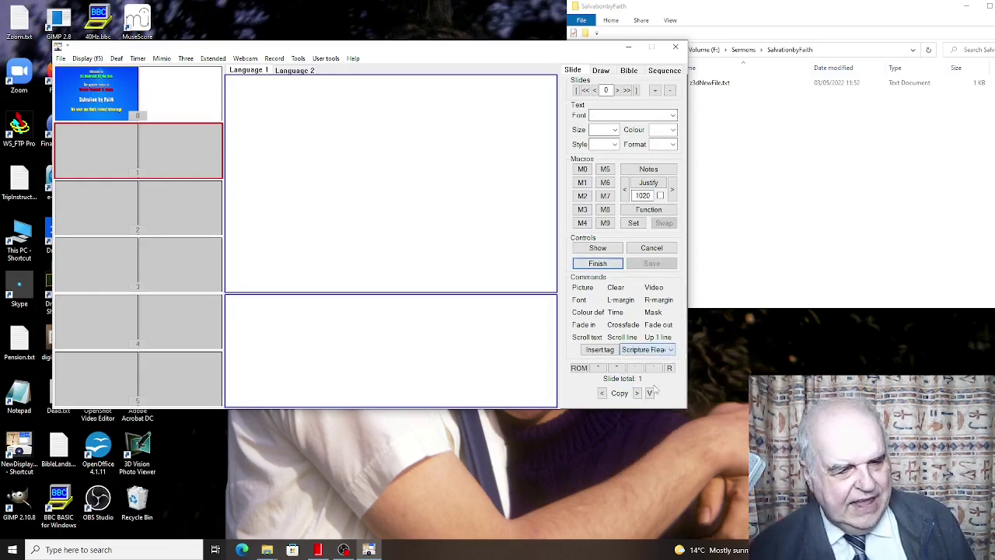
pyautogui.click(602, 350)
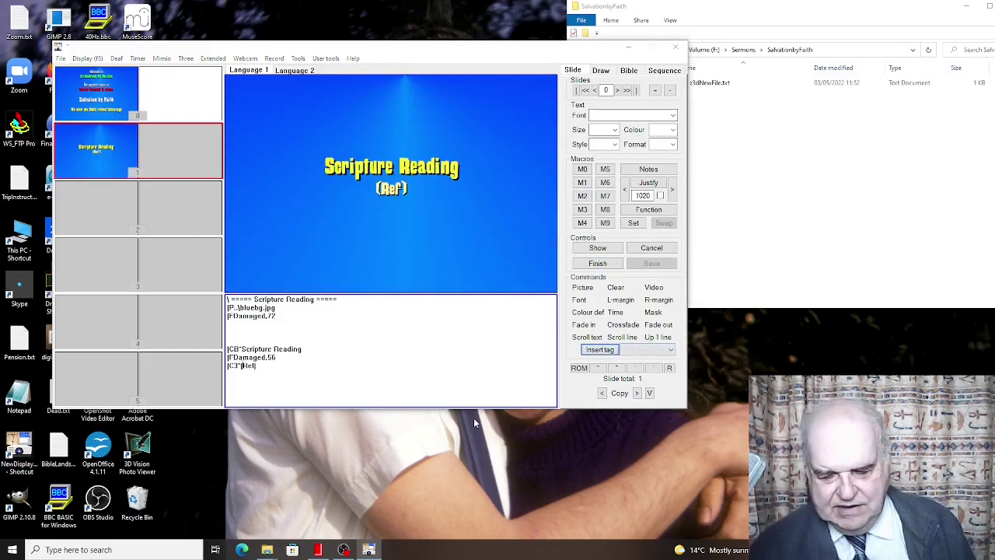
# Replace the placeholder "Ref" in slide 1 with "John 14:1-3" inside the parentheses and finish the slide.
pyautogui.press('BackSpace')
pyautogui.press('BackSpace')
pyautogui.press('BackSpace')
pyautogui.press('BackSpace')
pyautogui.write('John 14:')
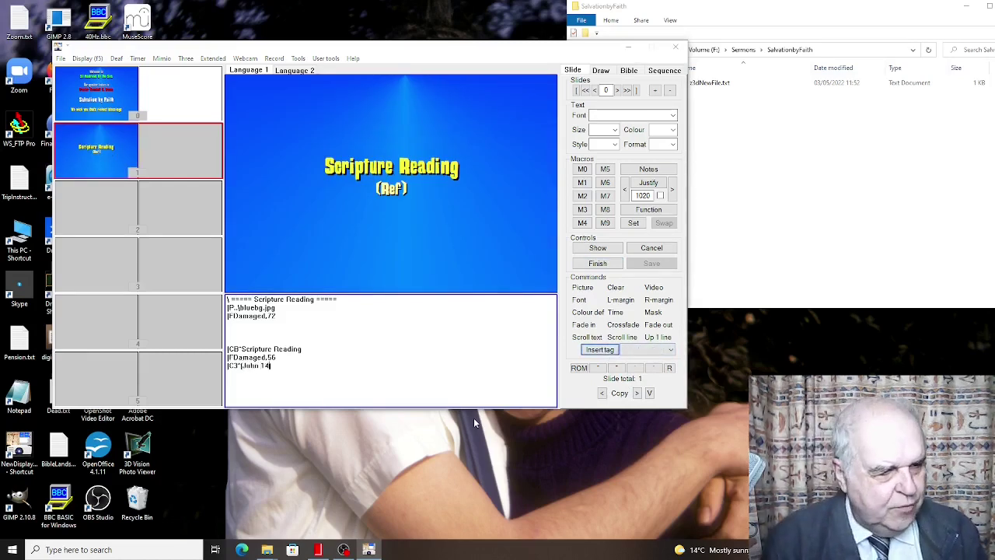
pyautogui.write('1-3]')
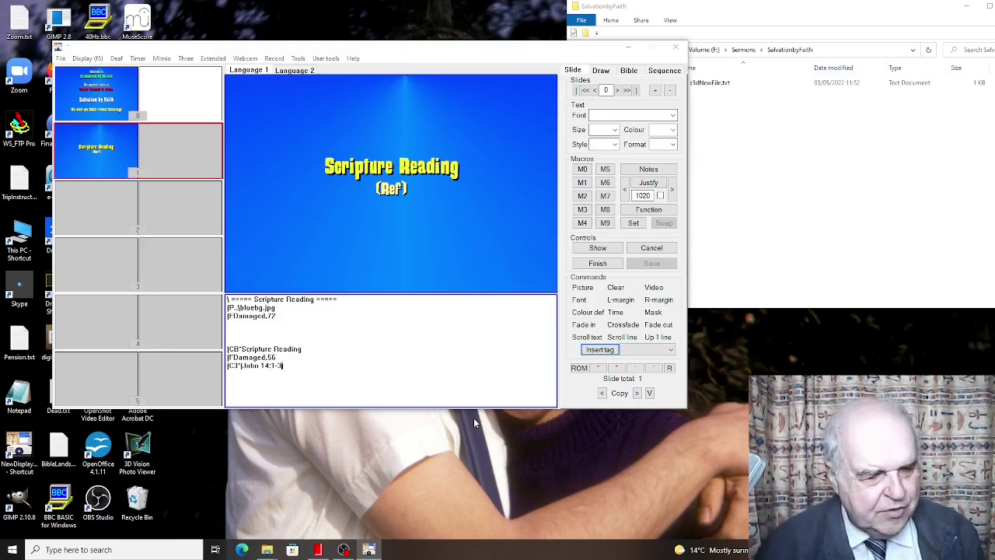
pyautogui.click(598, 248)
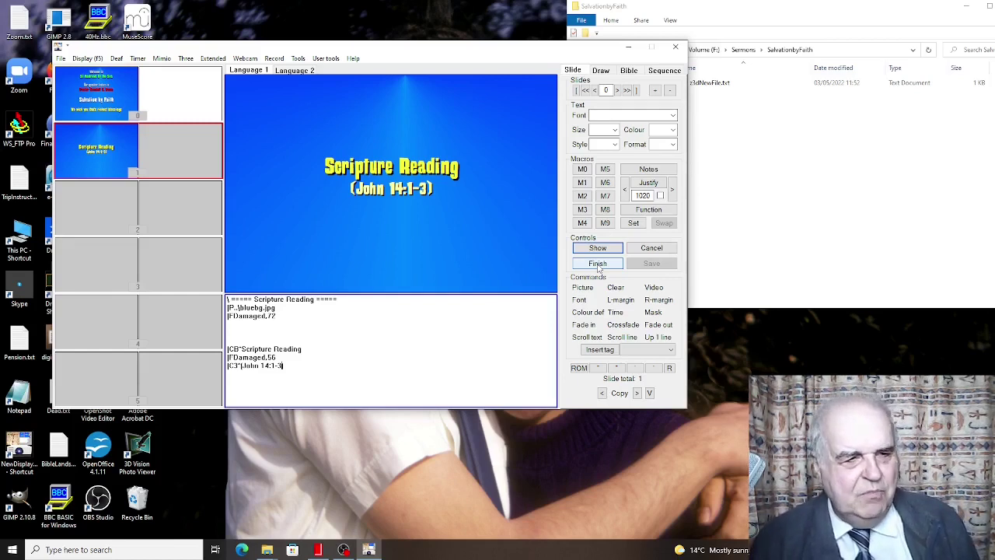
pyautogui.click(598, 264)
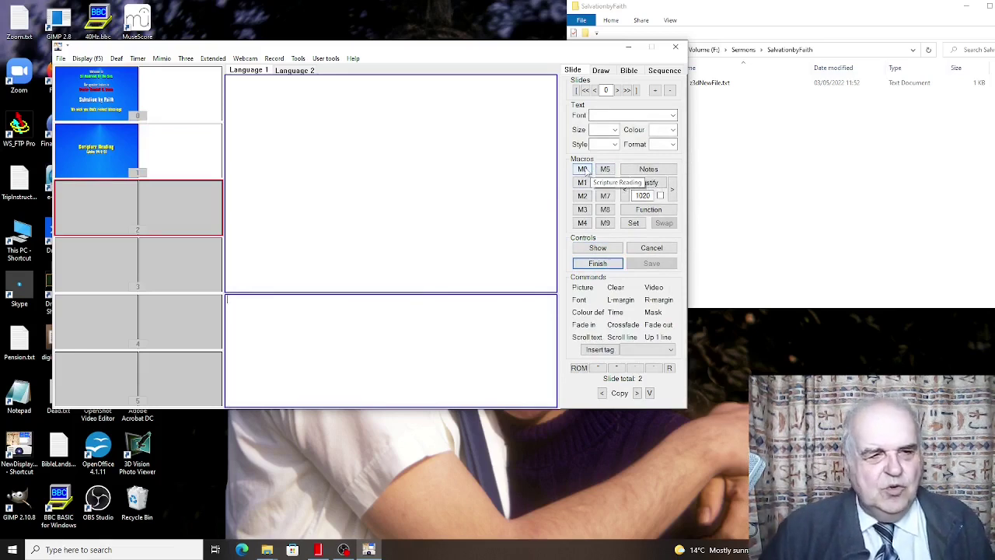
# Insert the Scripture Reading macro into slide 2 and fetch the verse text for John 14:1.
pyautogui.click(585, 169)
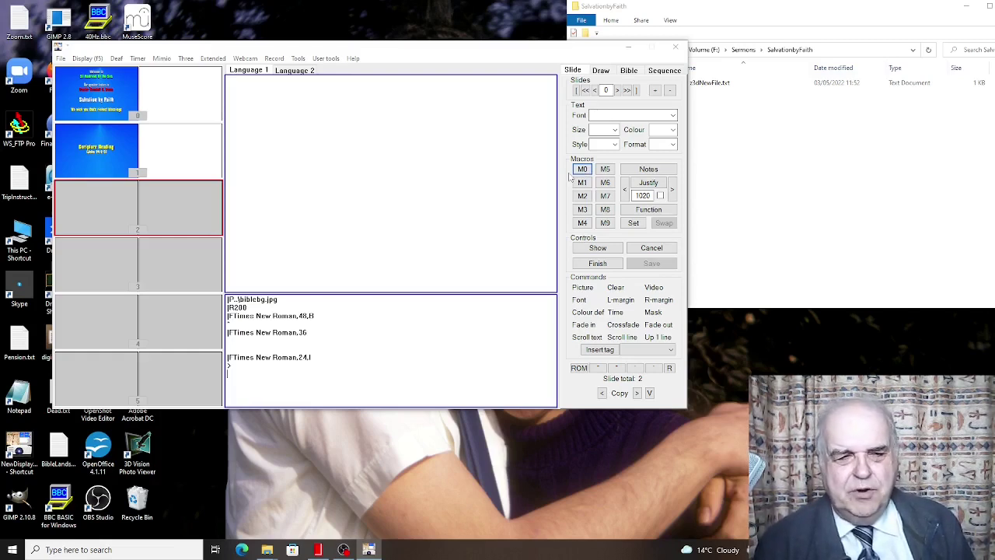
pyautogui.click(597, 246)
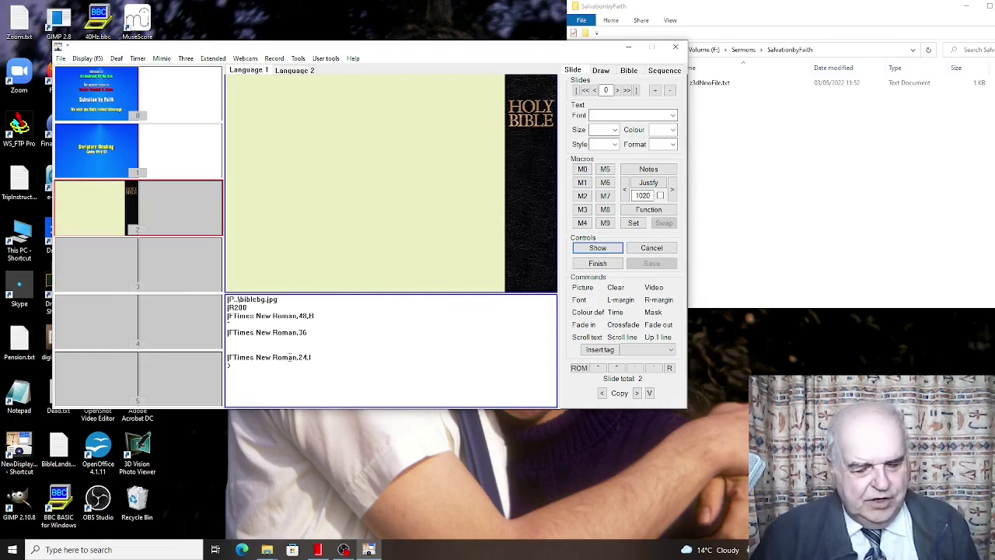
pyautogui.write('John 14')
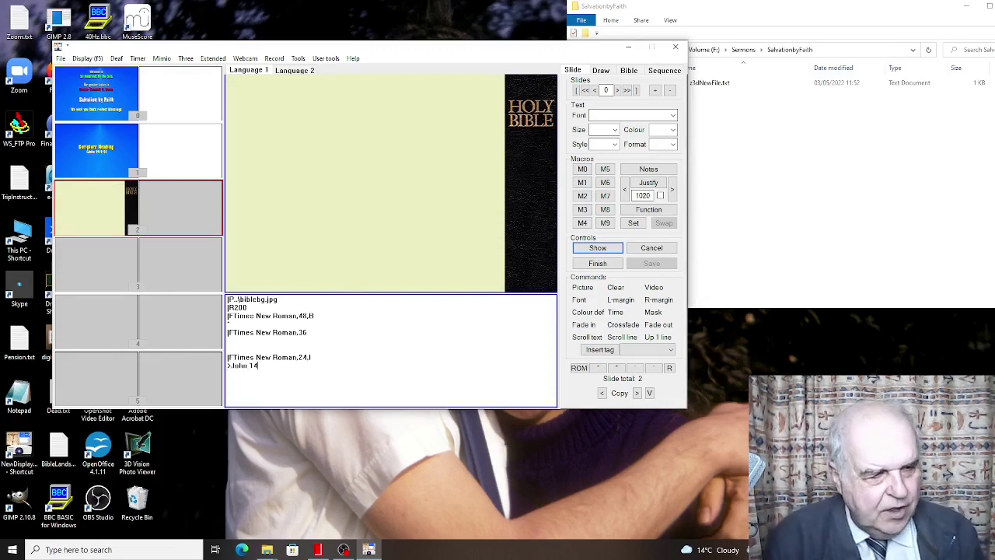
pyautogui.write(':1')
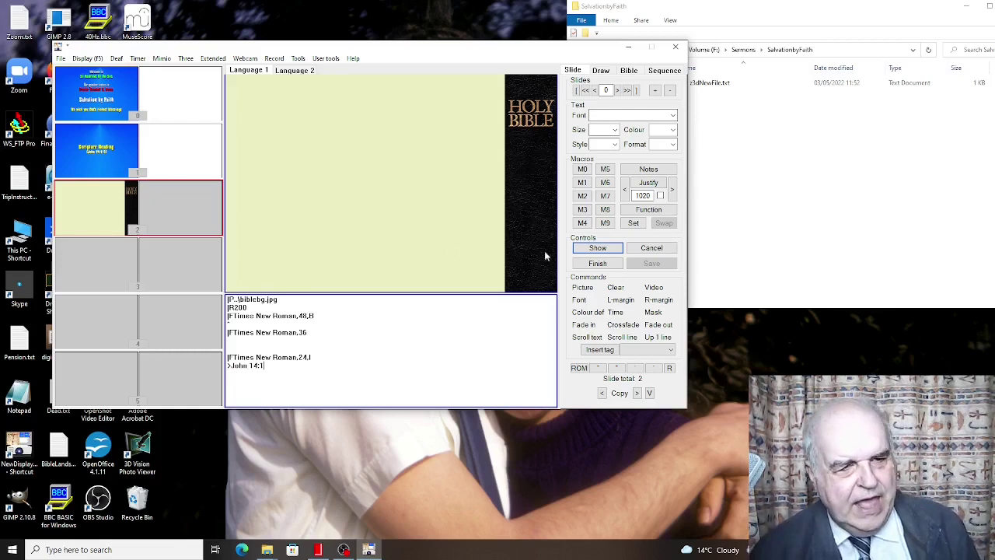
pyautogui.click(648, 209)
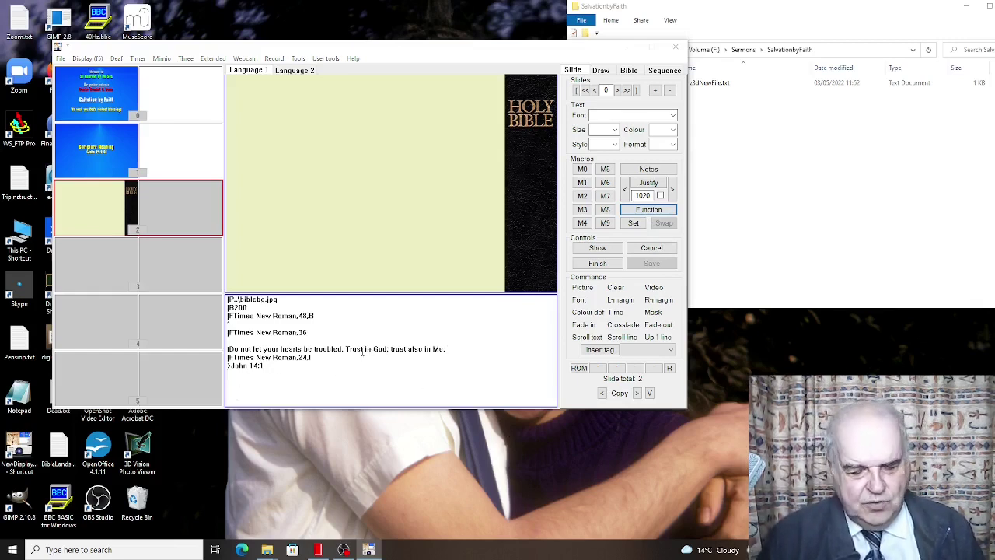
# Extend slide 2's passage to the justified text of John 14:1, 2 and add the heading "Trust in God".
pyautogui.write('2')
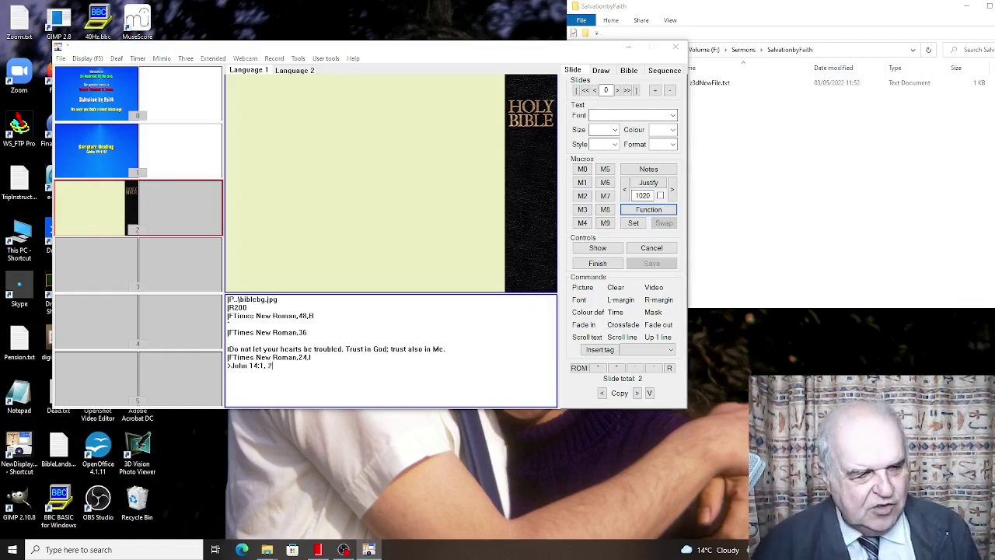
pyautogui.click(648, 210)
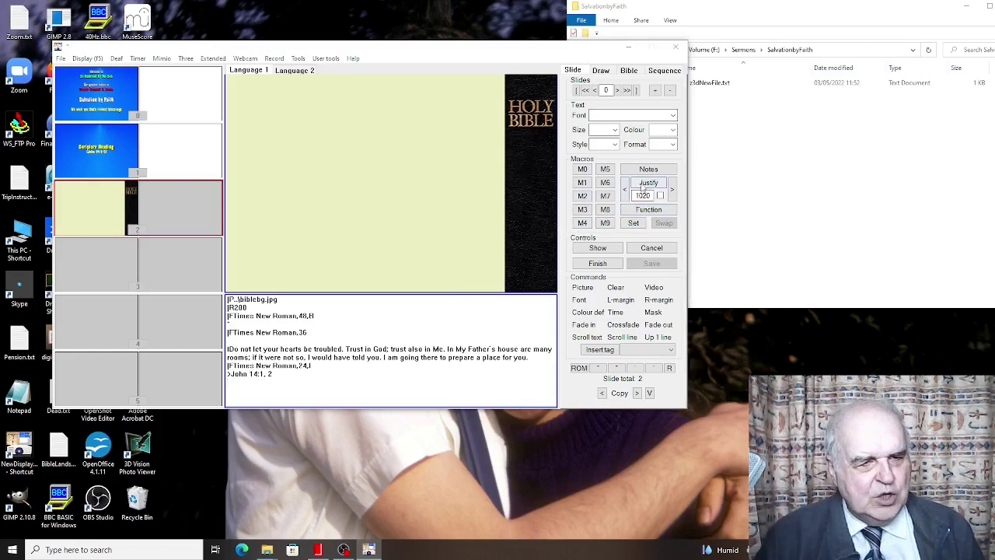
pyautogui.click(646, 184)
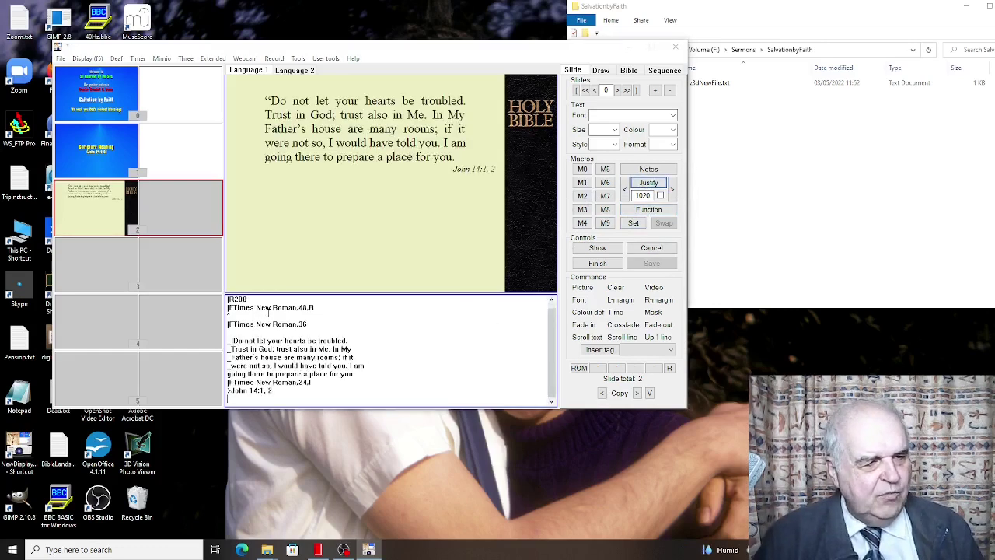
pyautogui.write('Trust in God')
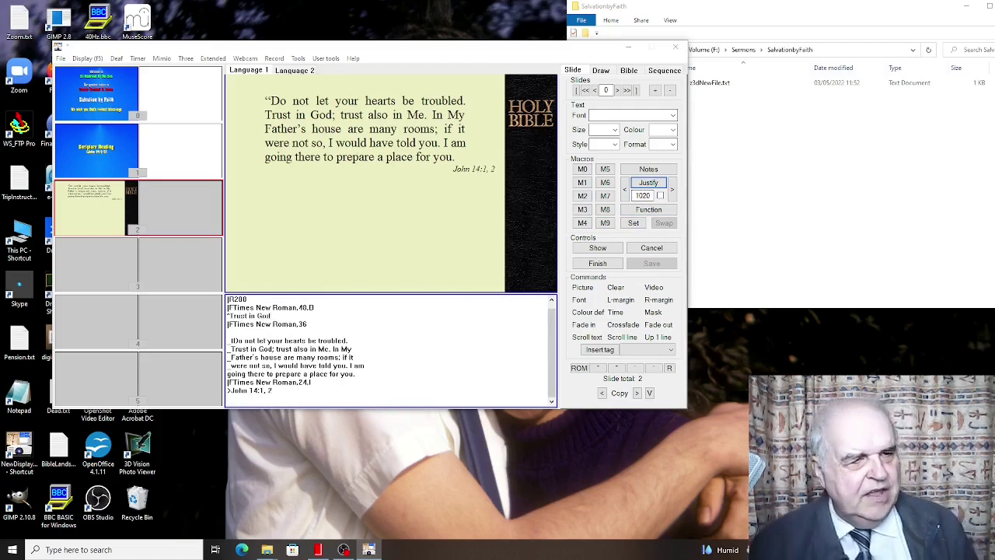
pyautogui.click(598, 248)
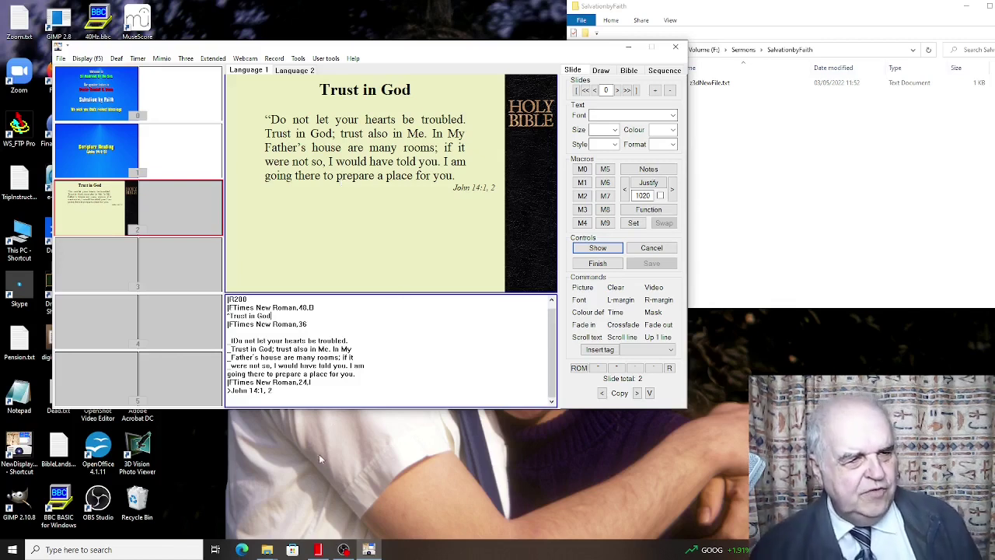
# Cut the verse text from slide 2 and replace it with the justified passage for John 14:1, 3.
pyautogui.click(360, 374)
pyautogui.moveTo(360, 374); pyautogui.dragTo(228, 341)
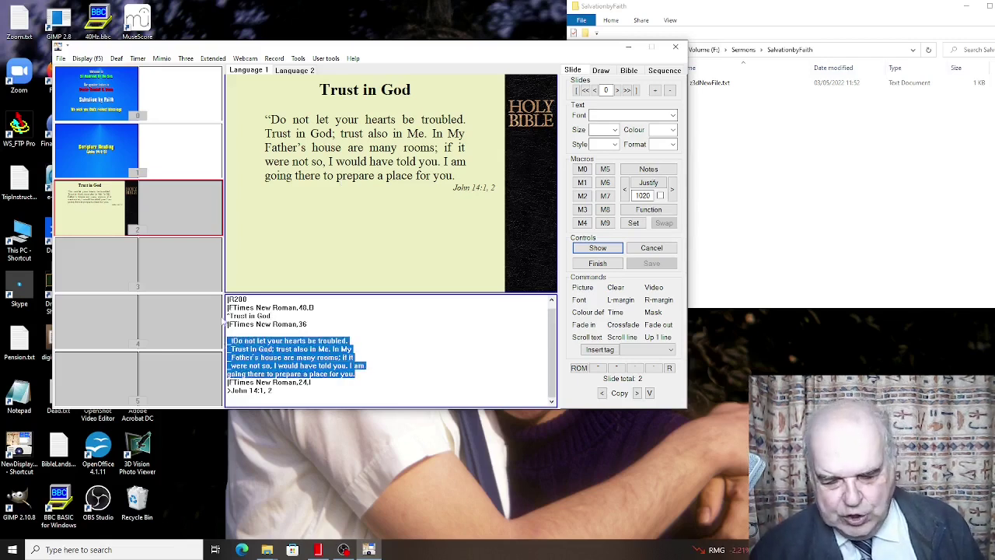
pyautogui.hotkey('ctrl', 'x')
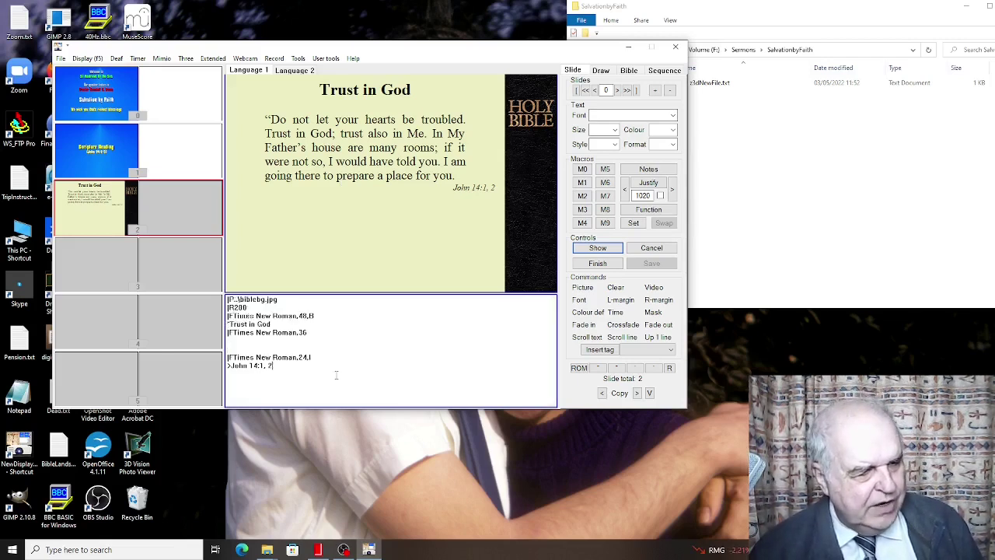
pyautogui.press('BackSpace')
pyautogui.write('3')
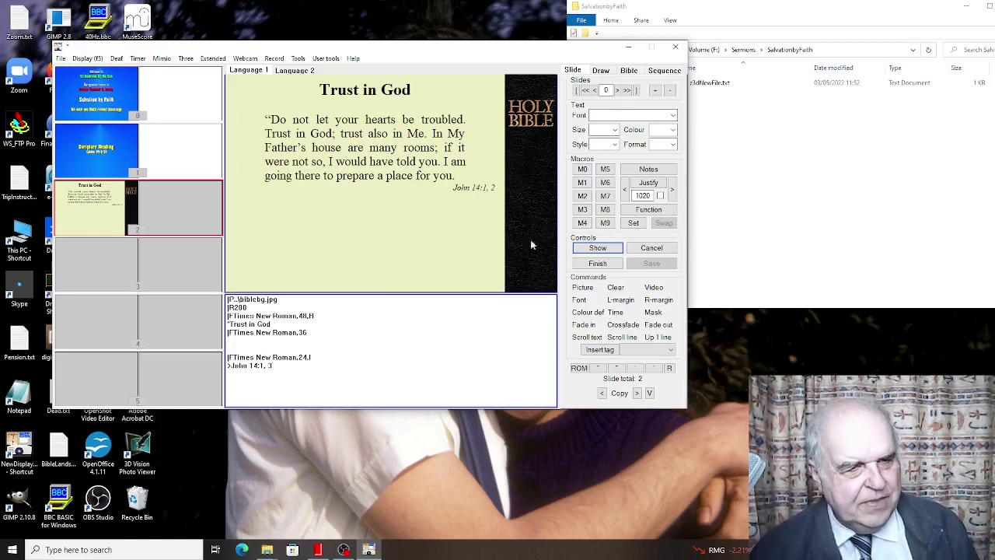
pyautogui.click(648, 209)
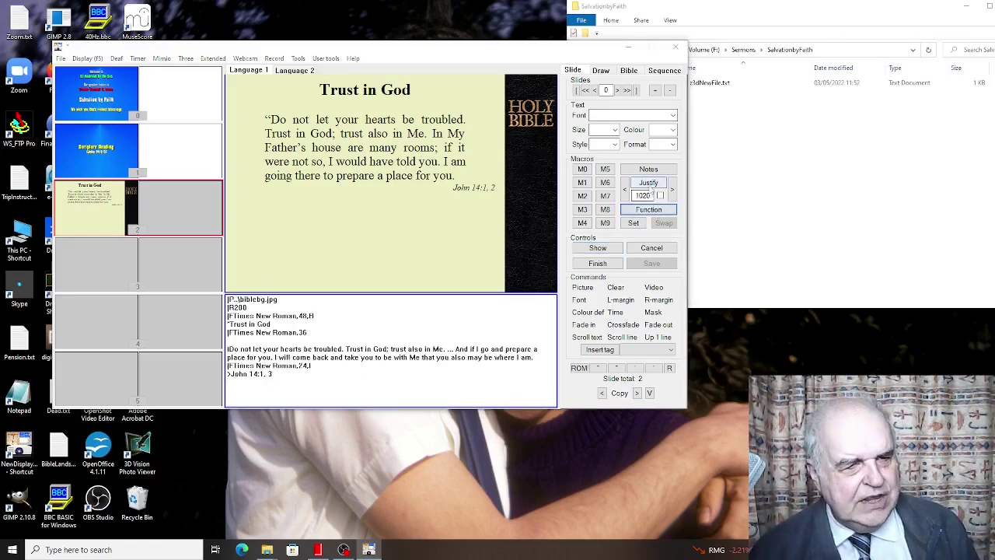
pyautogui.click(649, 185)
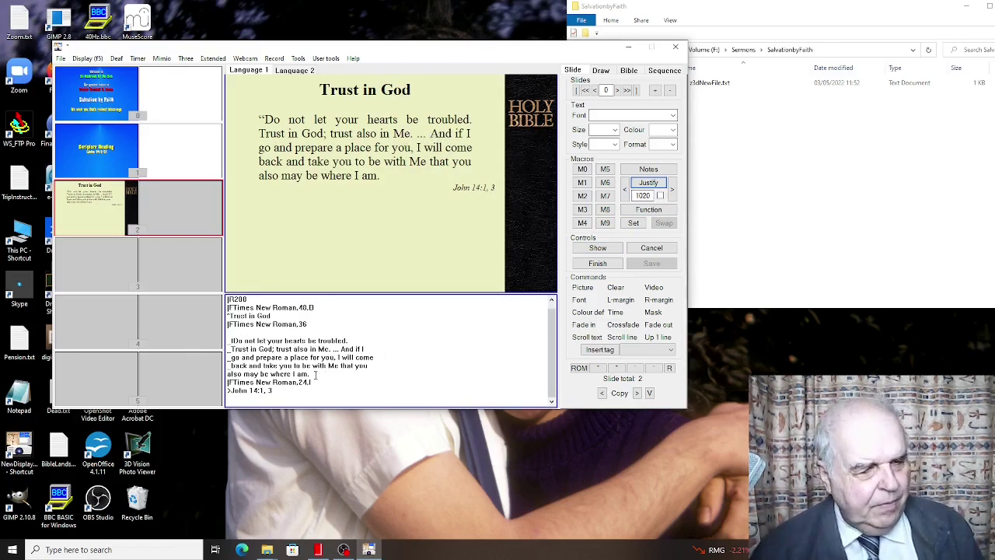
# Delete the verse text from slide 2 and fetch and justify the passage for John 14:1, 2 in its place.
pyautogui.moveTo(314, 374); pyautogui.dragTo(223, 342)
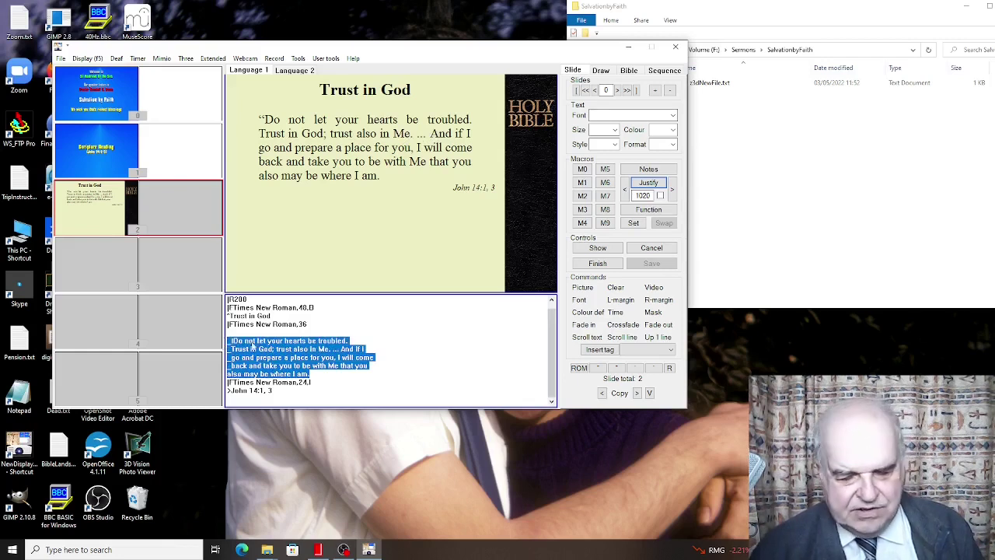
pyautogui.press('Delete')
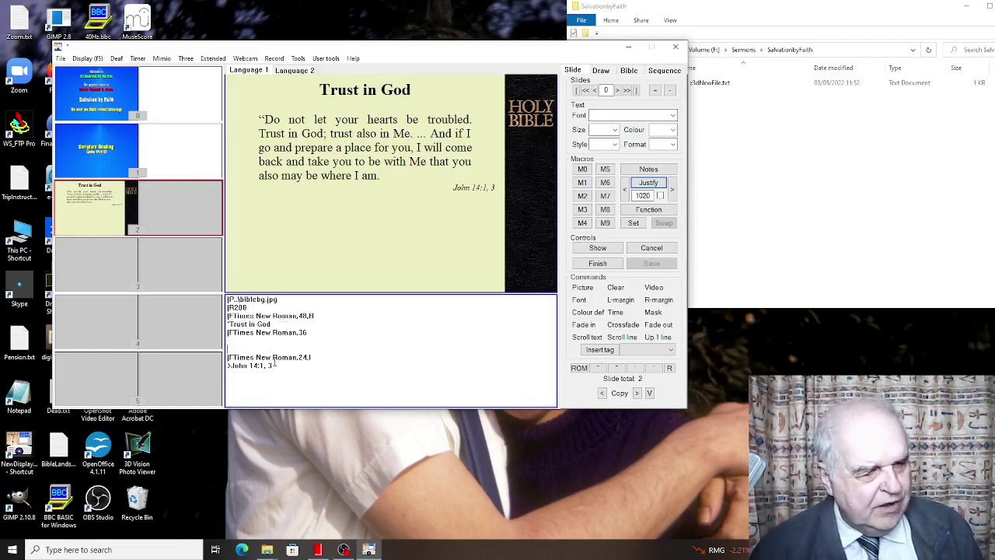
pyautogui.press('BackSpace')
pyautogui.write('2')
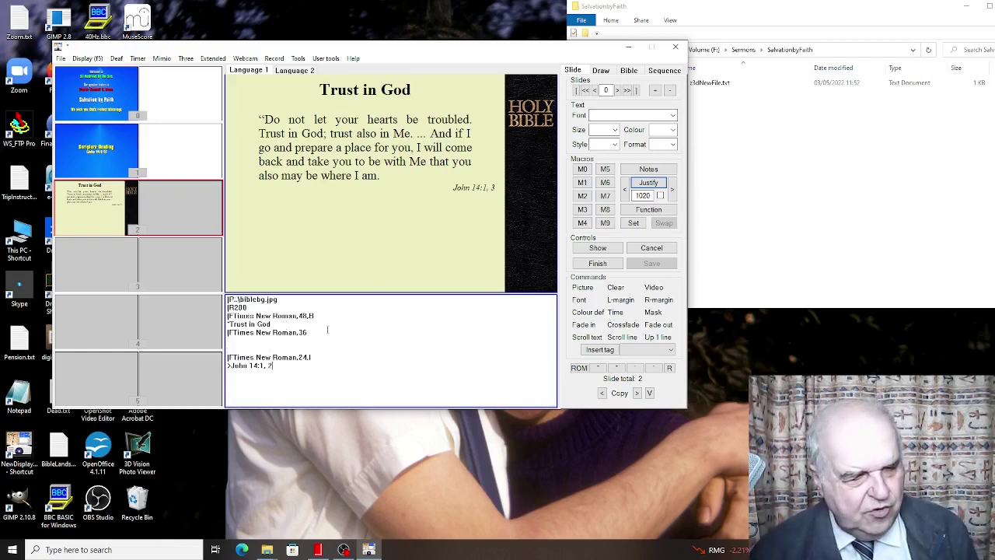
pyautogui.click(644, 218)
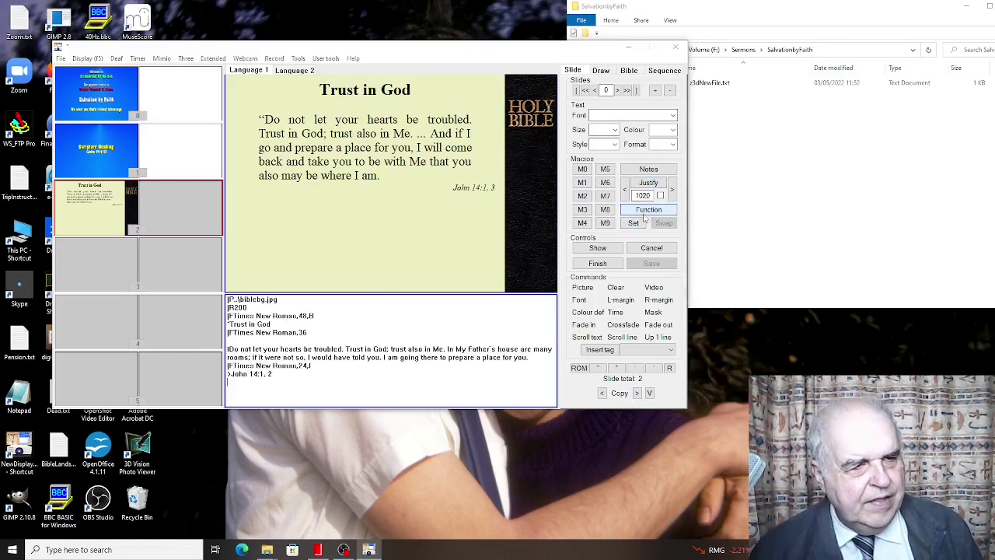
pyautogui.click(649, 183)
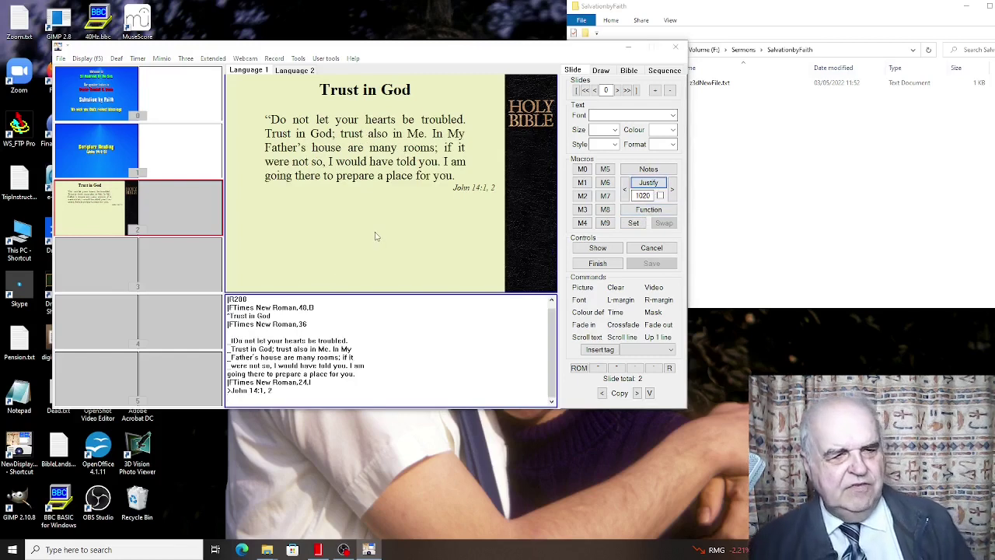
# Finish slide 2 and build slide 3 from the Scripture Reading macro with the heading "Trust in God" and the justified text of John 14:3.
pyautogui.click(597, 263)
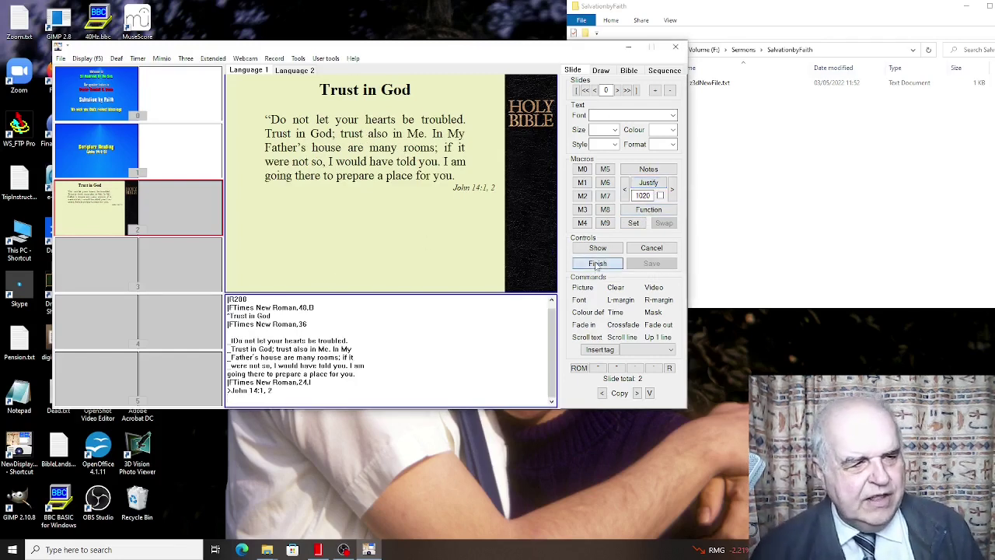
pyautogui.click(582, 169)
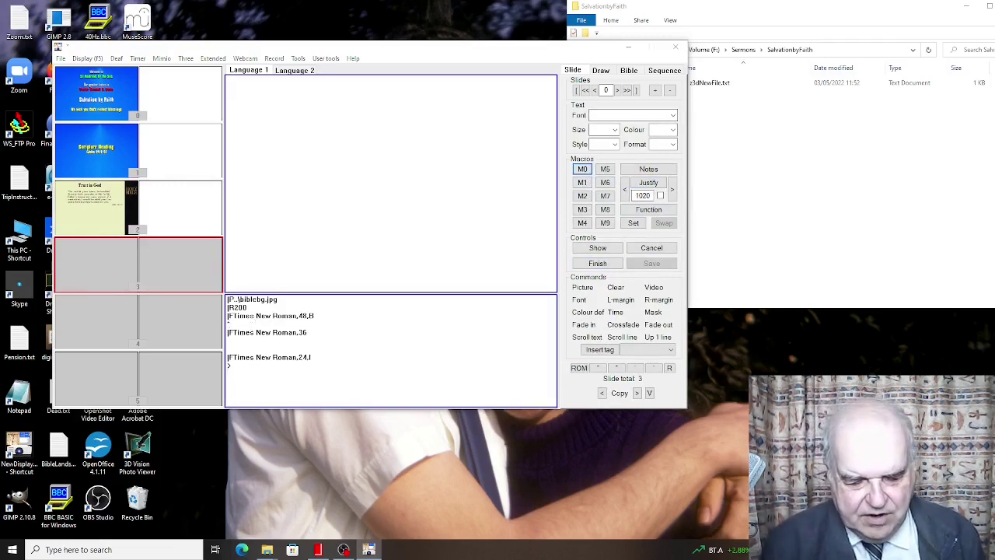
pyautogui.write('Trust in God')
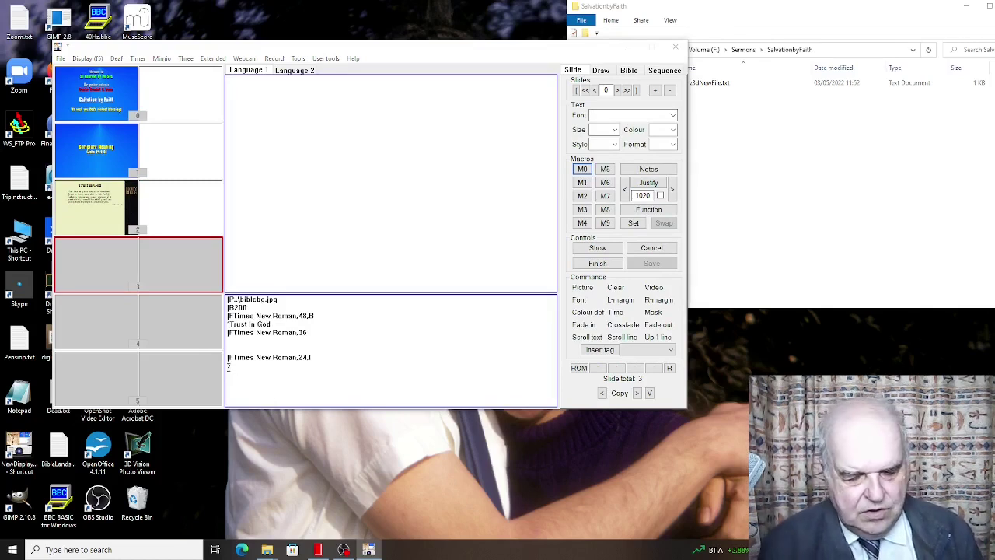
pyautogui.click(228, 367)
pyautogui.write('>John 14:3')
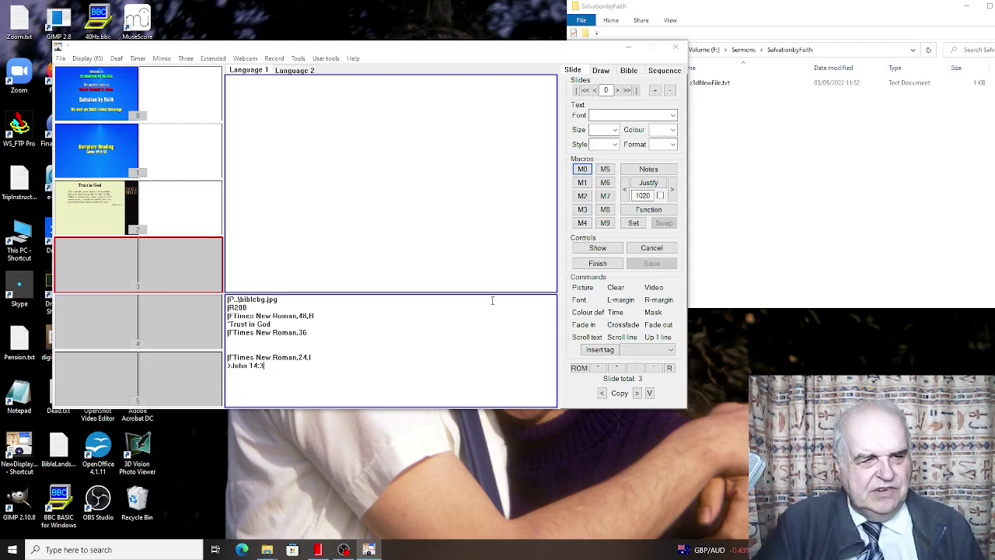
pyautogui.click(639, 210)
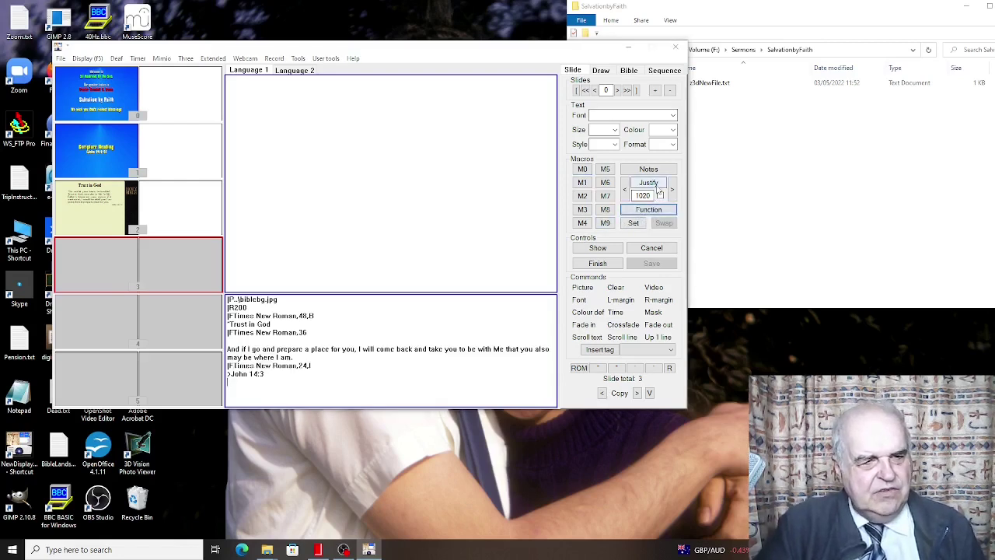
pyautogui.click(658, 187)
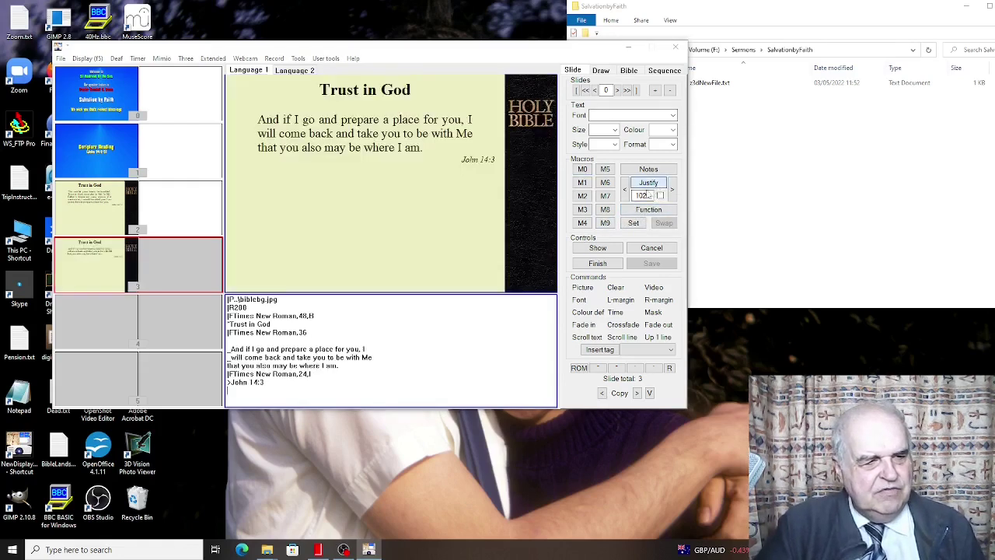
# Add the red "--ooOOoo--" end marker below the passage on slide 3, show it and finish the slide.
pyautogui.click(582, 223)
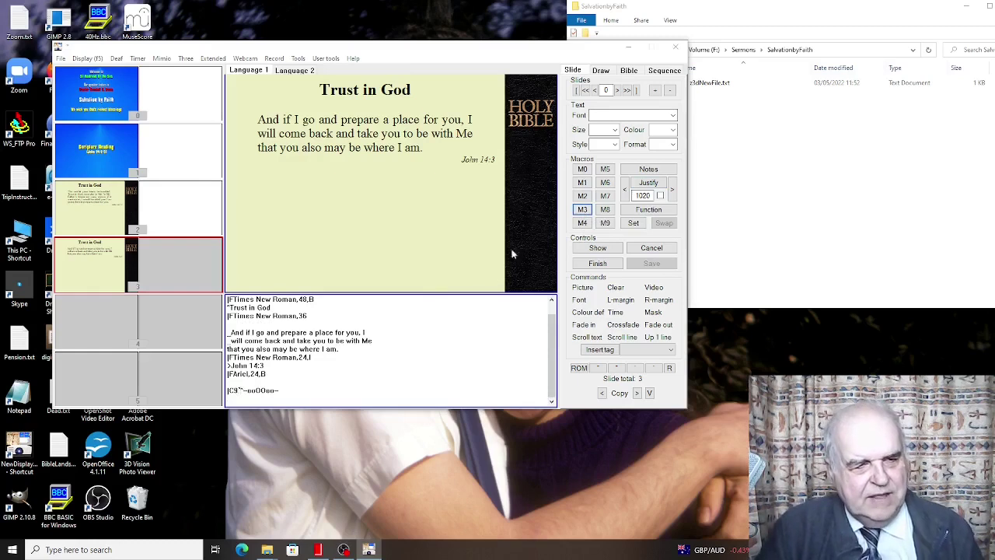
pyautogui.click(600, 249)
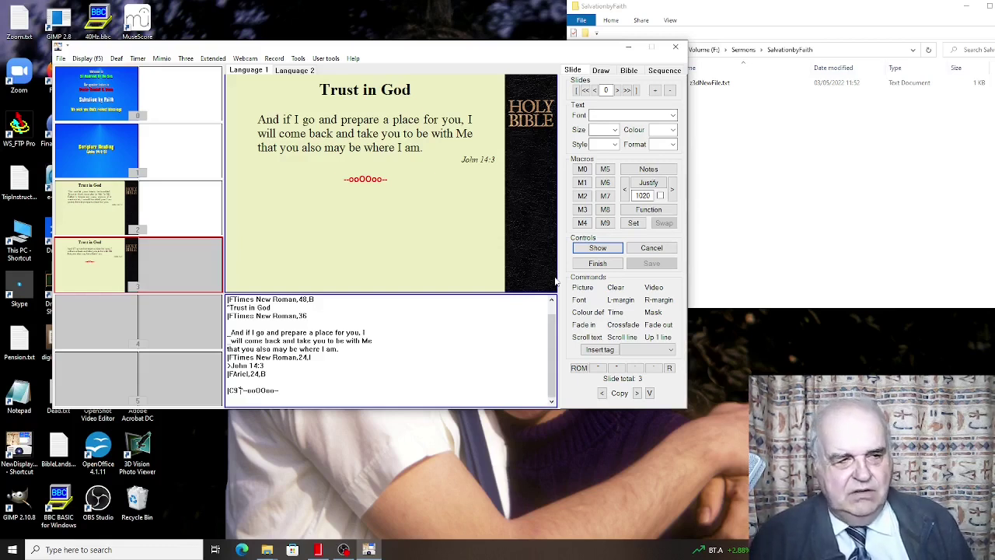
pyautogui.click(606, 265)
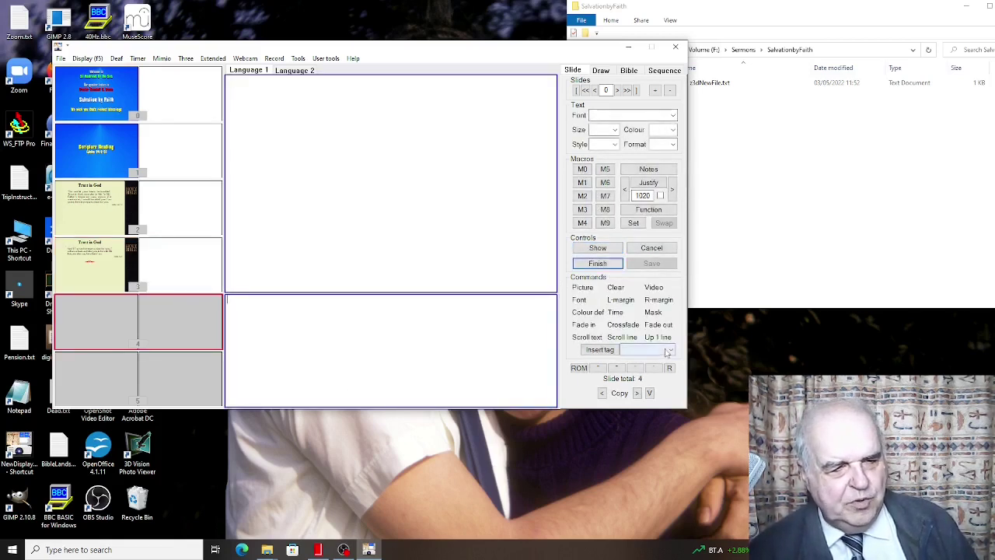
# Insert the Children's Story tag as slide 4 and finish the slide.
pyautogui.click(668, 351)
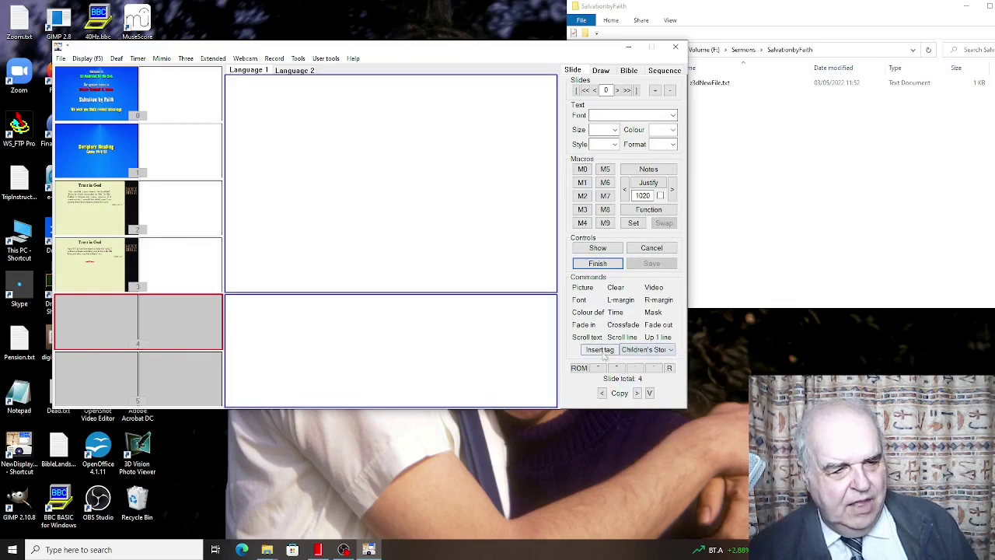
pyautogui.click(599, 349)
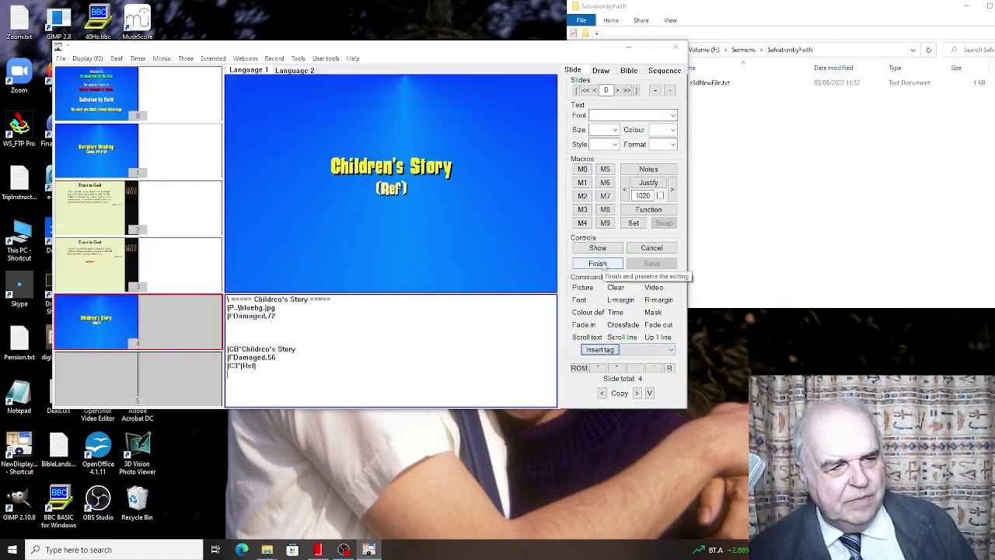
pyautogui.click(598, 263)
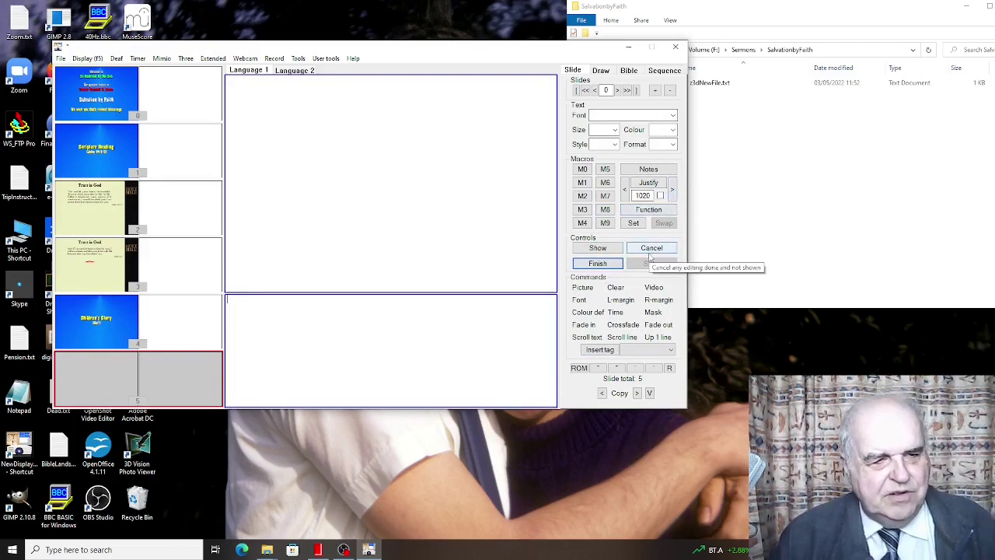
# Insert the Sermon tag into the empty slide 5.
pyautogui.click(673, 353)
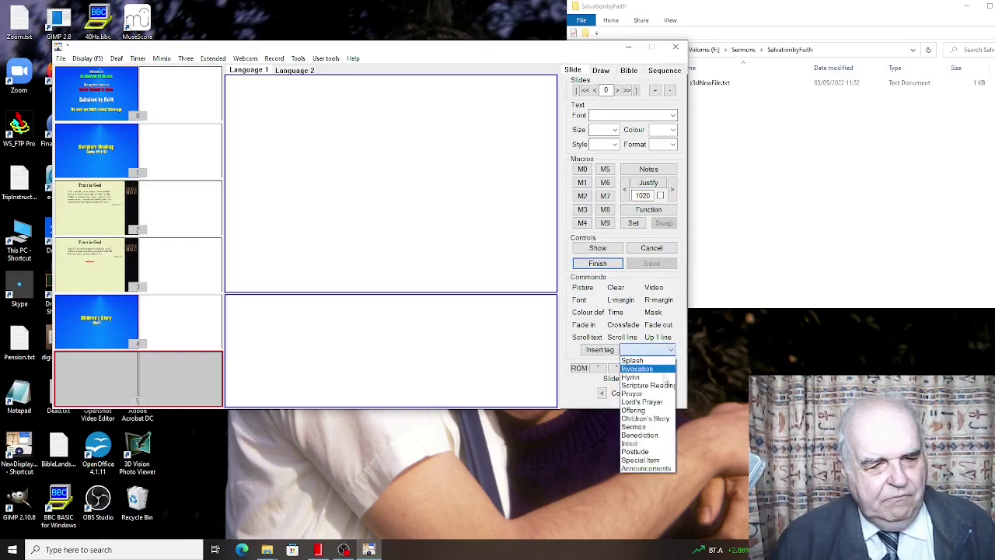
pyautogui.click(644, 434)
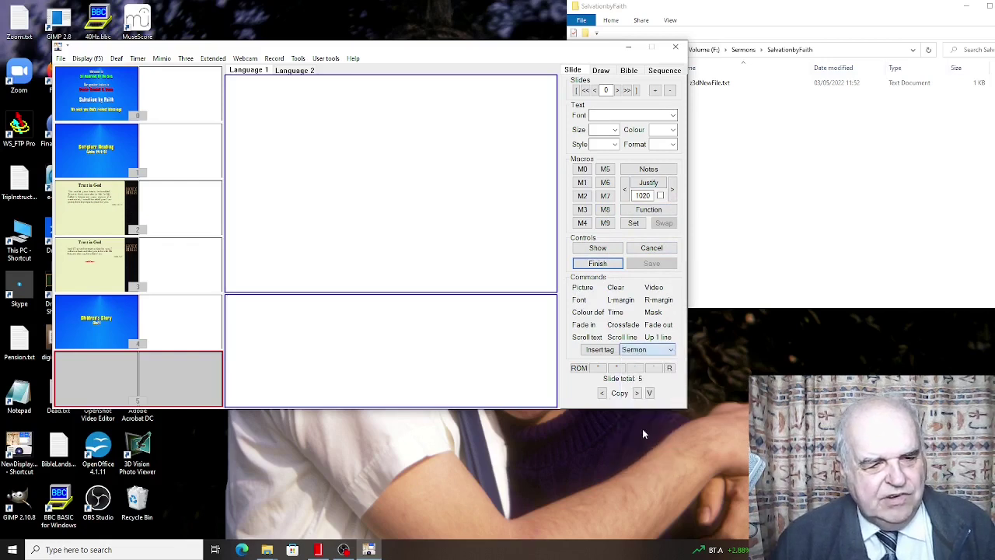
pyautogui.click(600, 349)
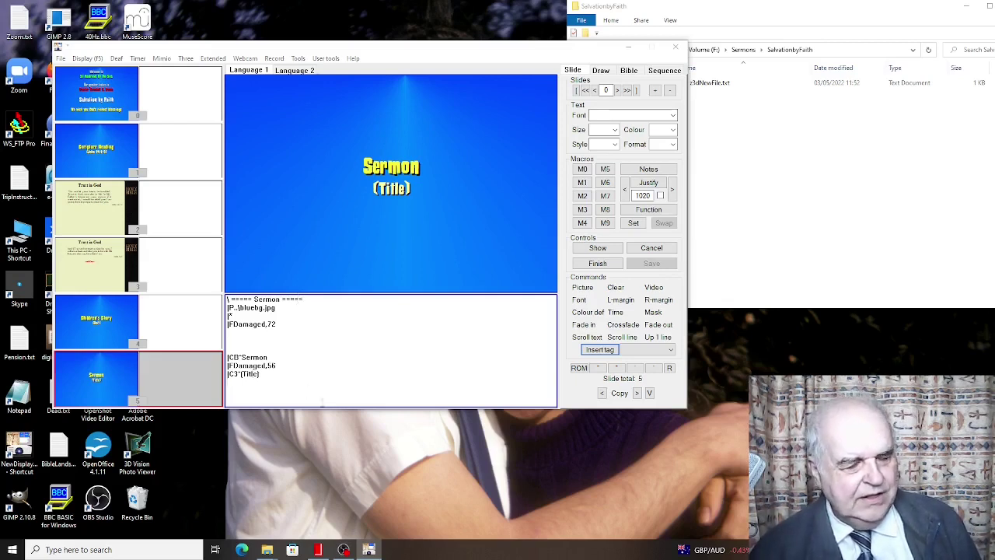
# Replace slide 5's title placeholder with "Salvation by Faith" in the brackets, show it and finish the slide.
pyautogui.press('BackSpace')
pyautogui.press('BackSpace')
pyautogui.press('BackSpace')
pyautogui.press('BackSpace')
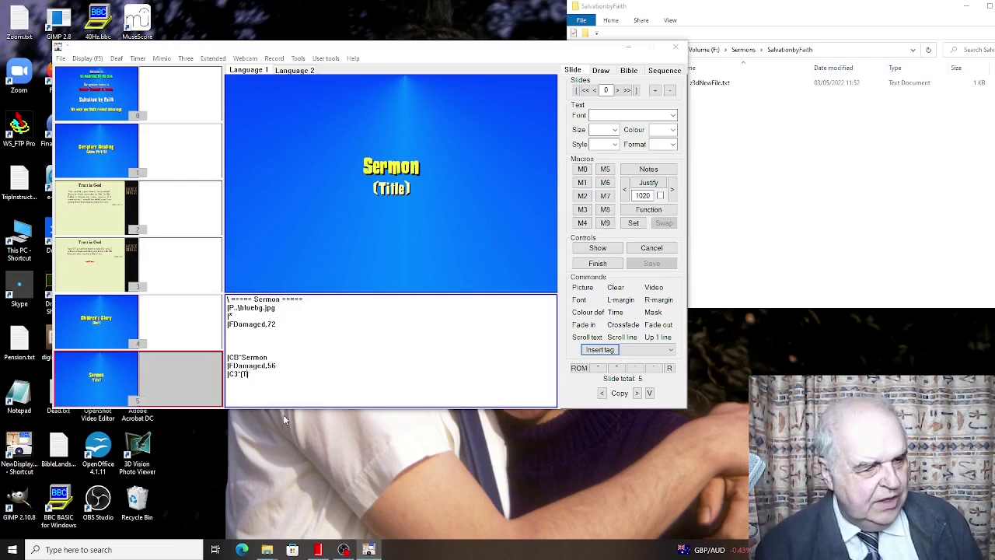
pyautogui.press('BackSpace')
pyautogui.write('Salvati')
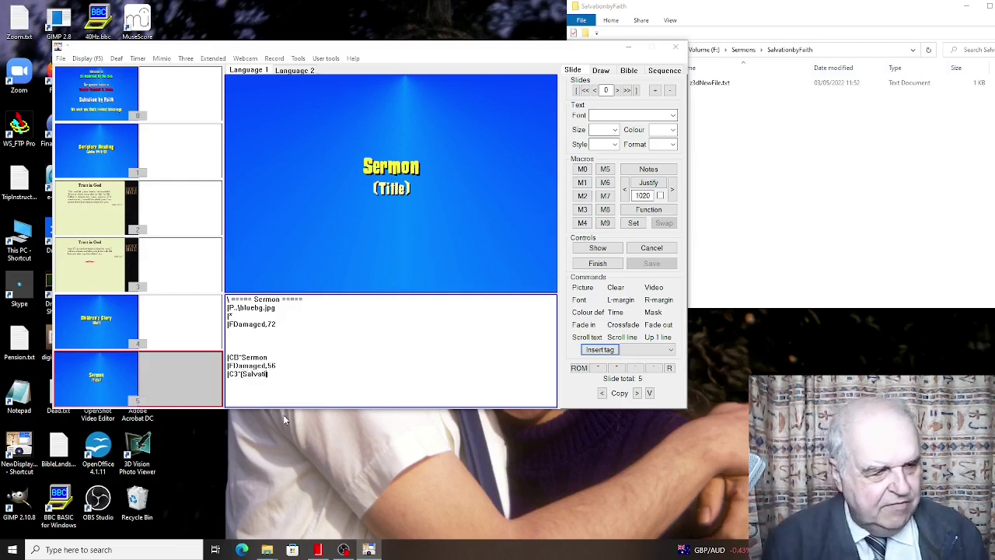
pyautogui.write('on by Faith')
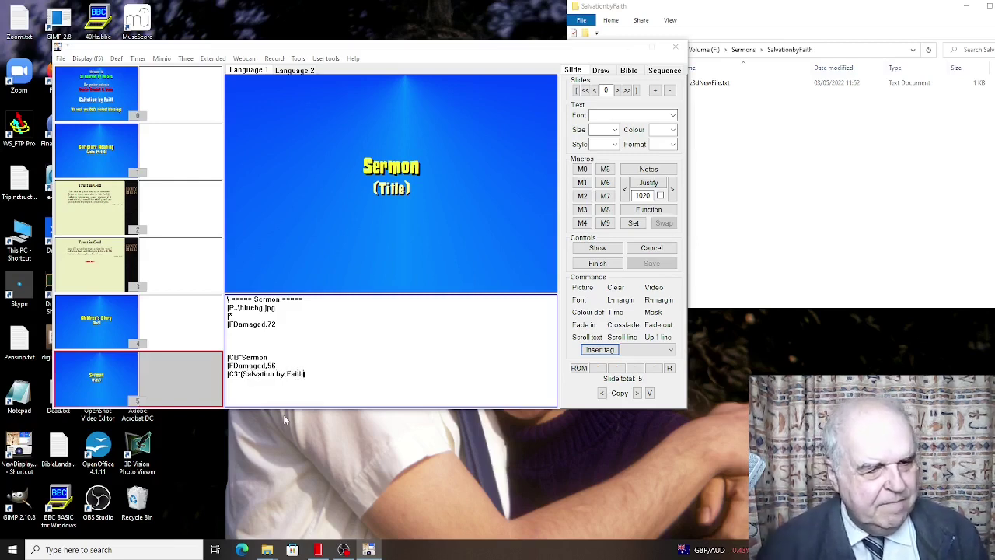
pyautogui.click(606, 251)
pyautogui.click(599, 263)
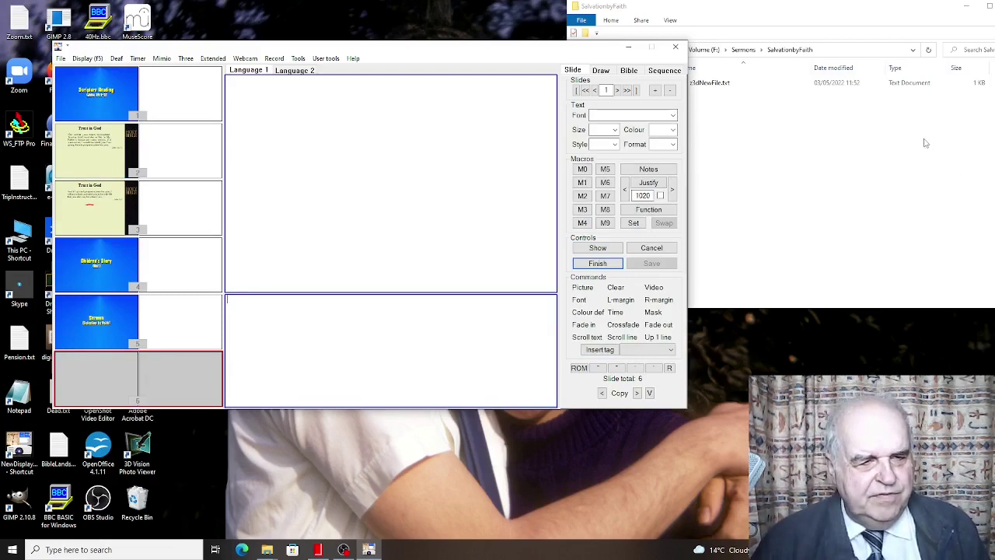
pyautogui.click(584, 288)
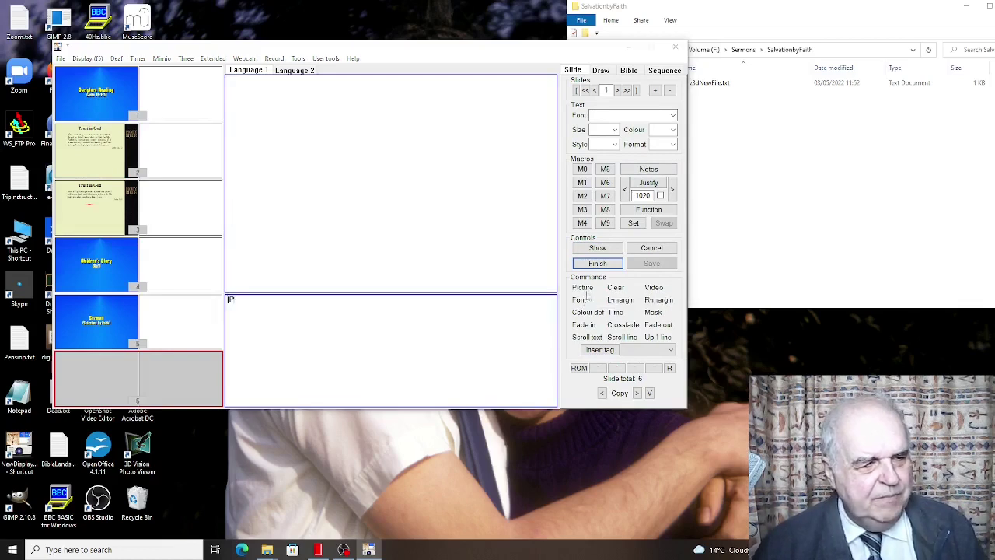
pyautogui.moveTo(243, 306); pyautogui.dragTo(202, 296)
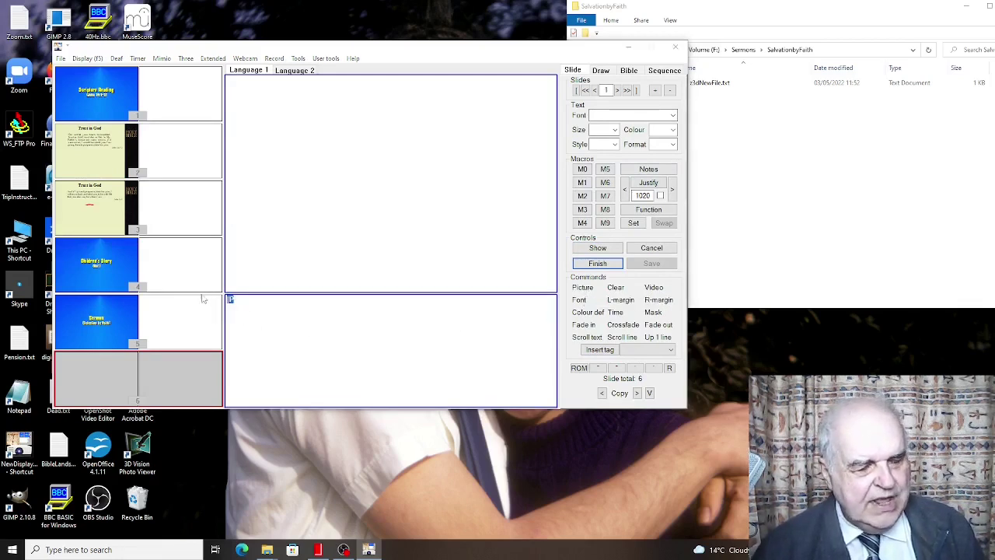
pyautogui.press('Delete')
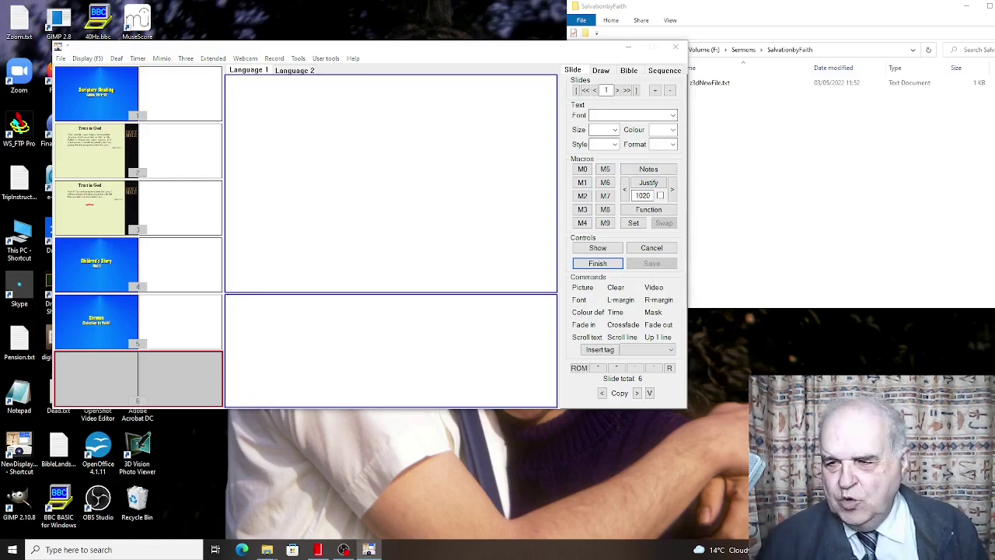
# Paste SecondComing.jpg into the SalvationbyFaith folder in File Explorer and place it as the picture on slide 6.
pyautogui.click(890, 125)
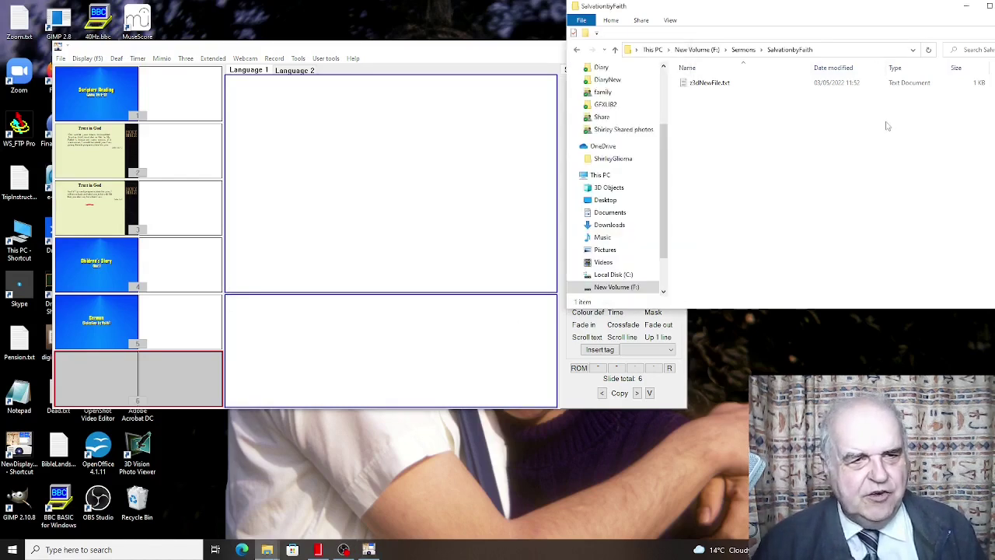
pyautogui.hotkey('ctrl', 'v')
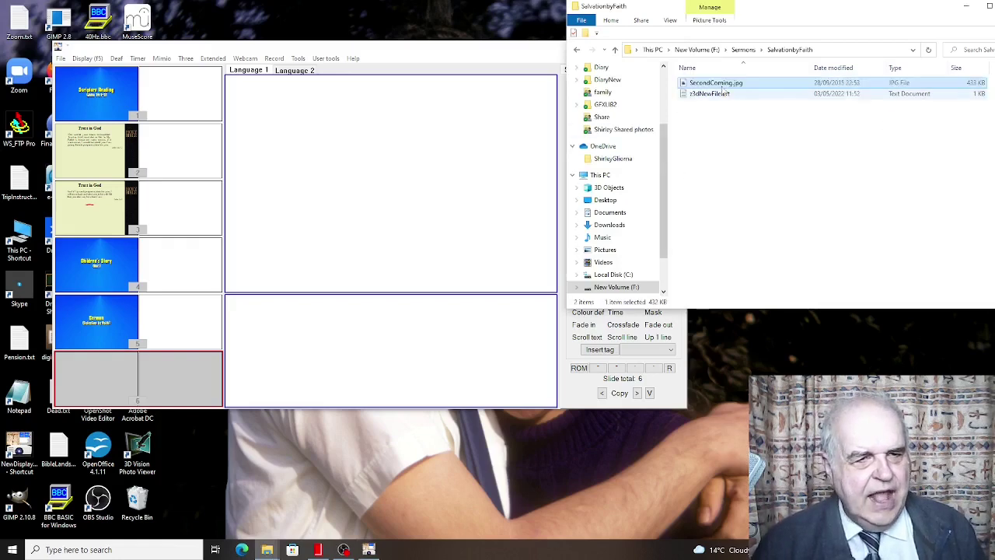
pyautogui.moveTo(684, 83); pyautogui.dragTo(398, 311)
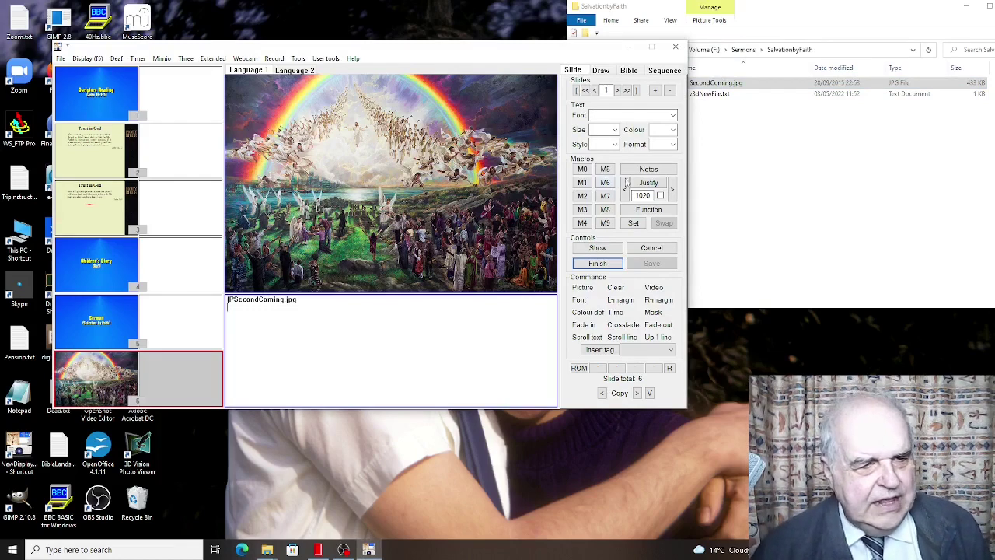
# Add private notes to slide 6 reading "When Jesus comes again, we must be saved by faith to be ready to meet Him.".
pyautogui.click(644, 172)
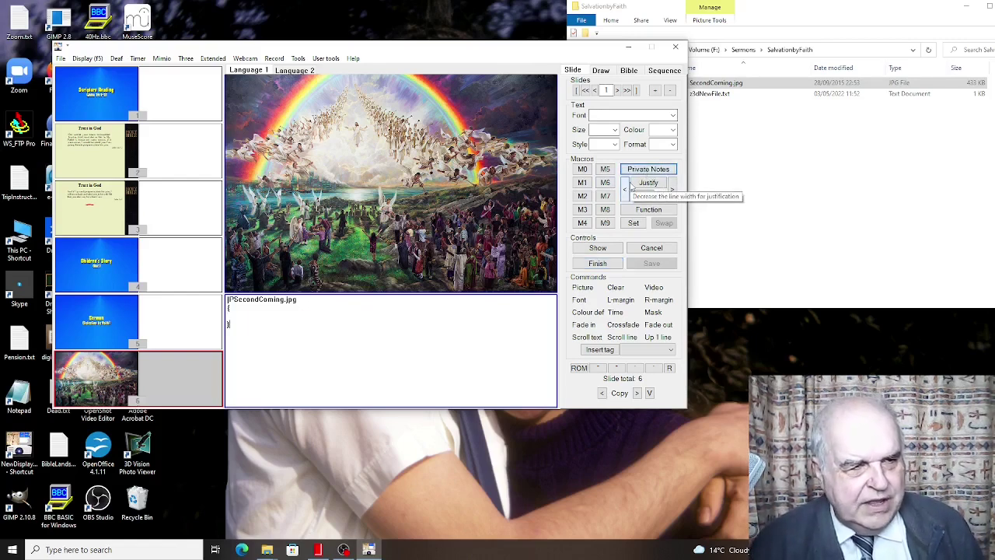
pyautogui.click(631, 186)
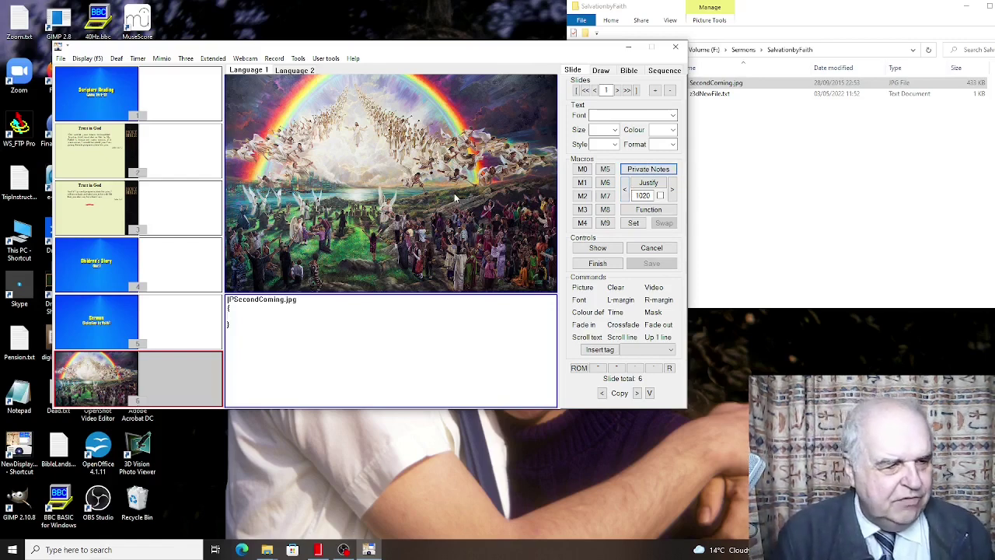
pyautogui.write('When Jesus')
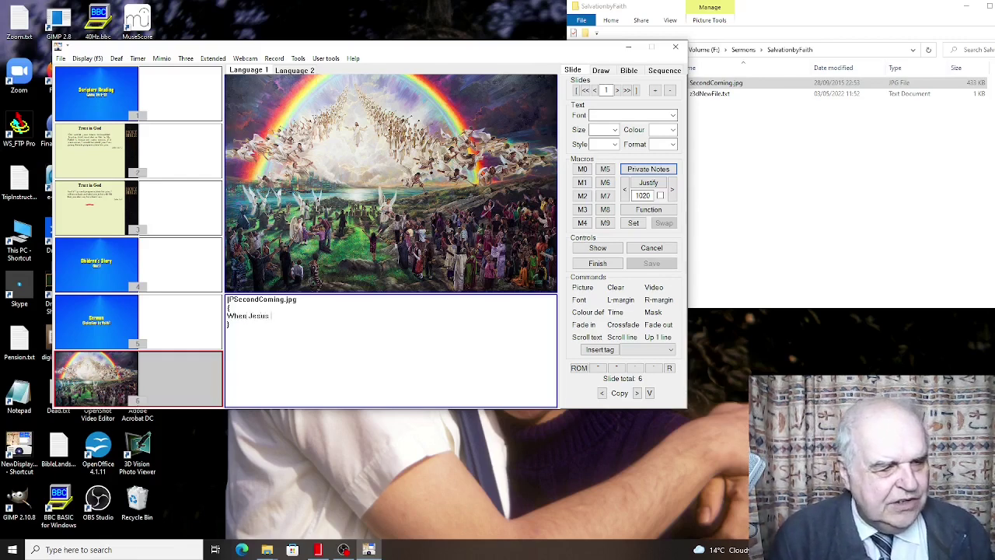
pyautogui.write(' comes again, we')
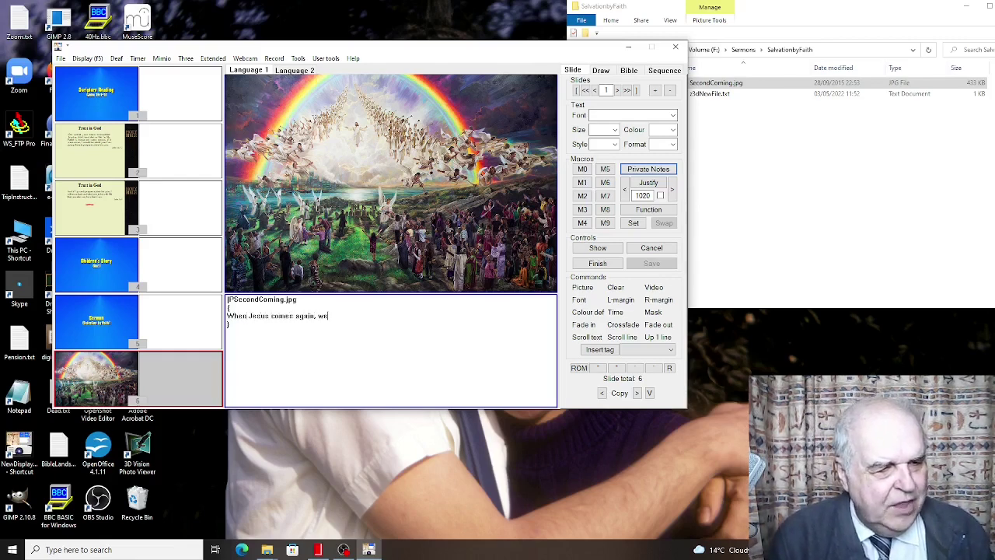
pyautogui.write(' must be sav')
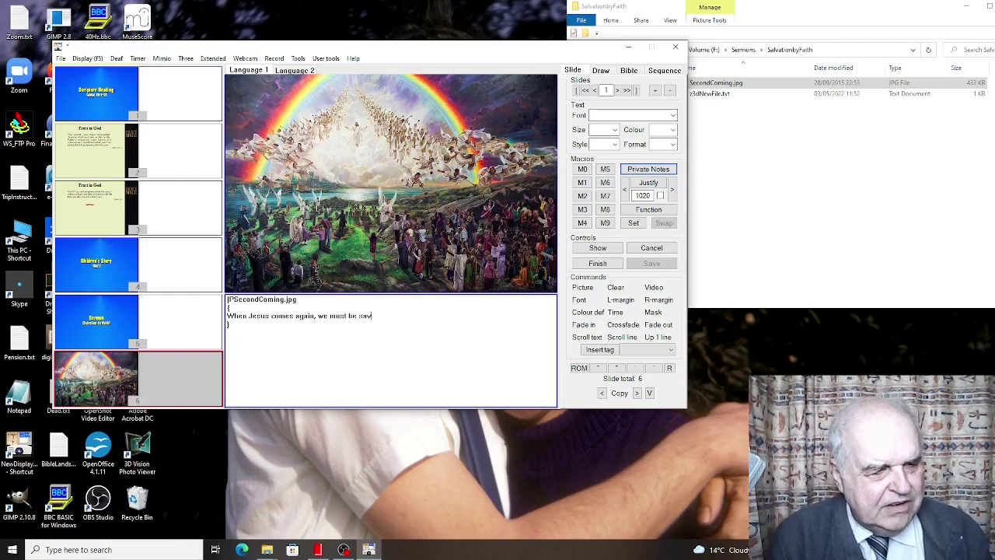
pyautogui.write('ed by faith ')
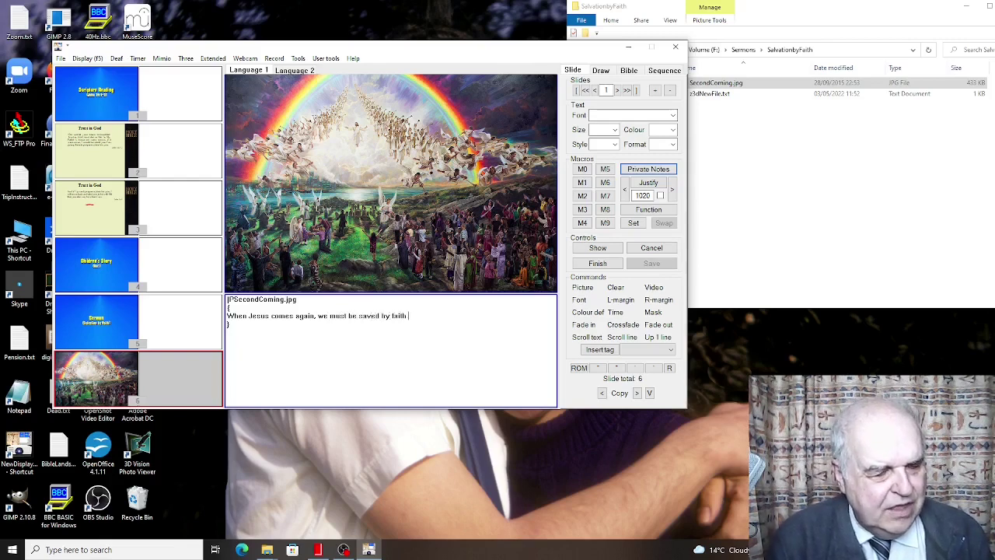
pyautogui.write('to be ready to ')
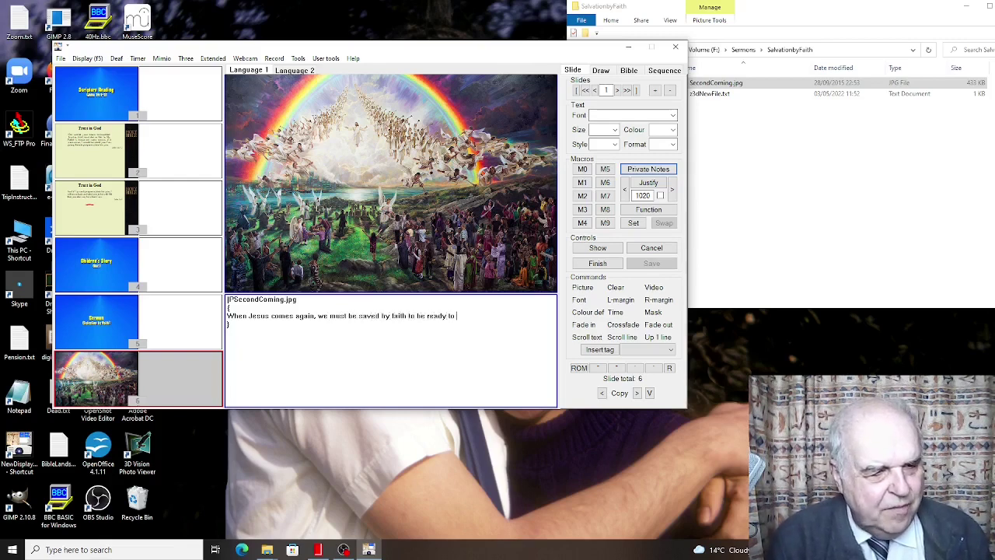
pyautogui.write('meet Him.')
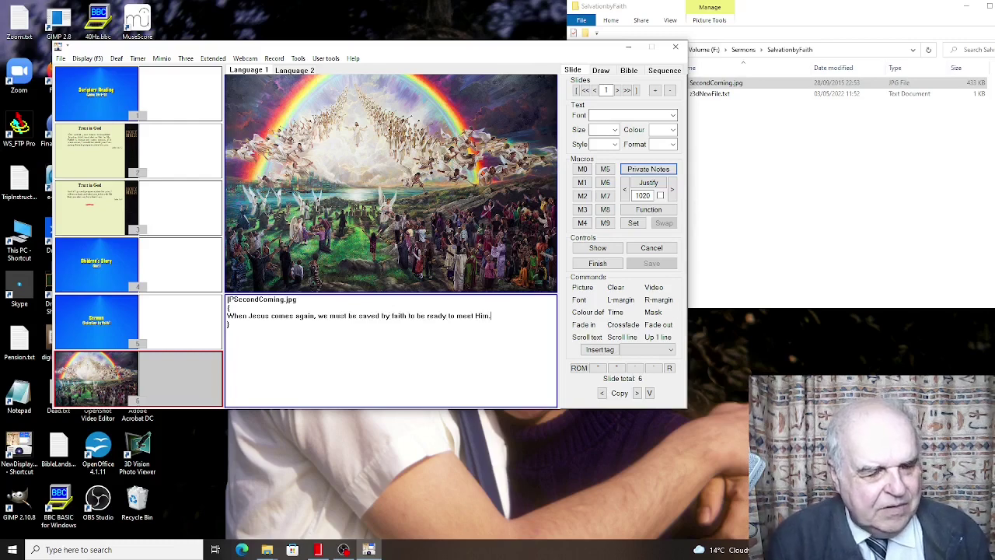
# Add a private notes block to slide 6 reading "These are some private notes that only I can see." and finish the slide.
pyautogui.click(660, 173)
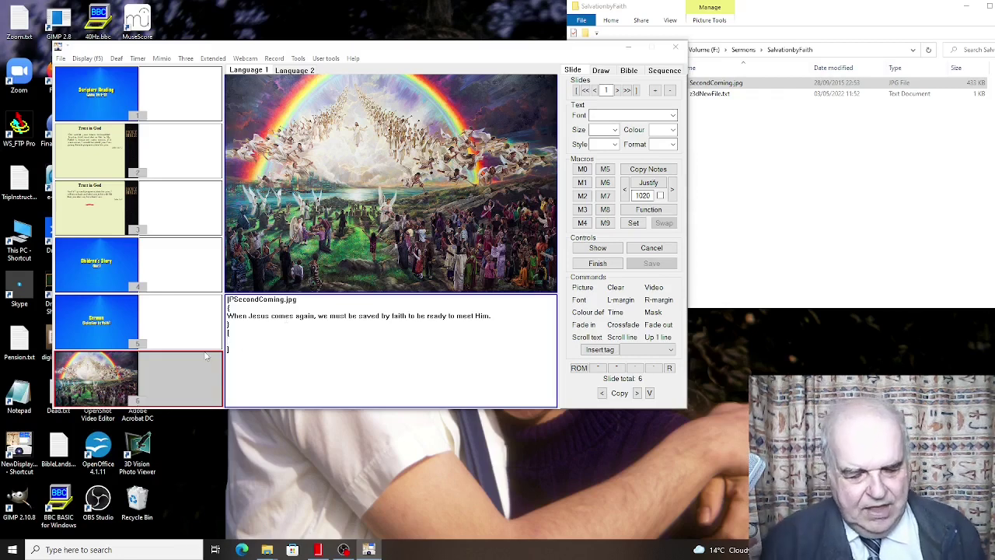
pyautogui.write('These are some p')
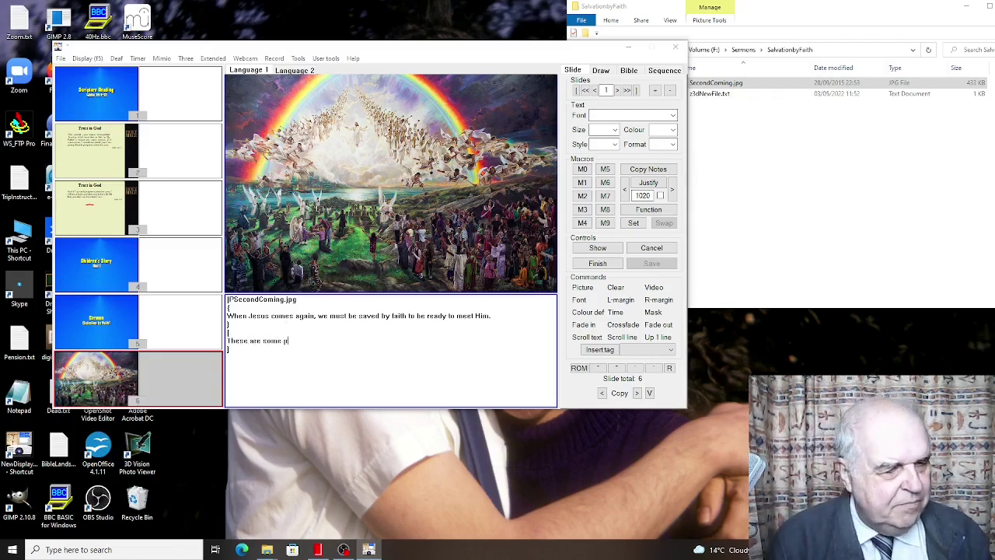
pyautogui.write('rivate notes that')
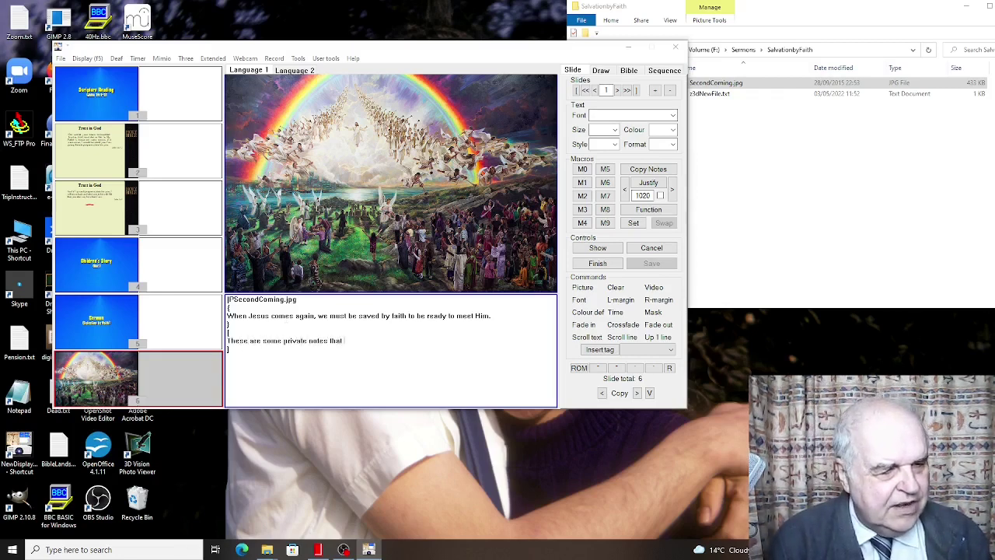
pyautogui.write(' only I can see.')
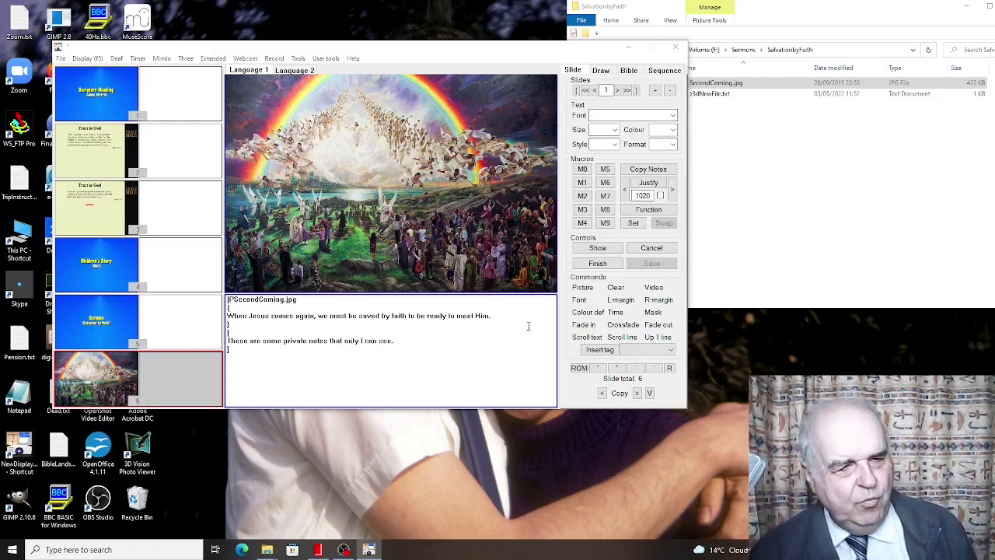
pyautogui.click(598, 263)
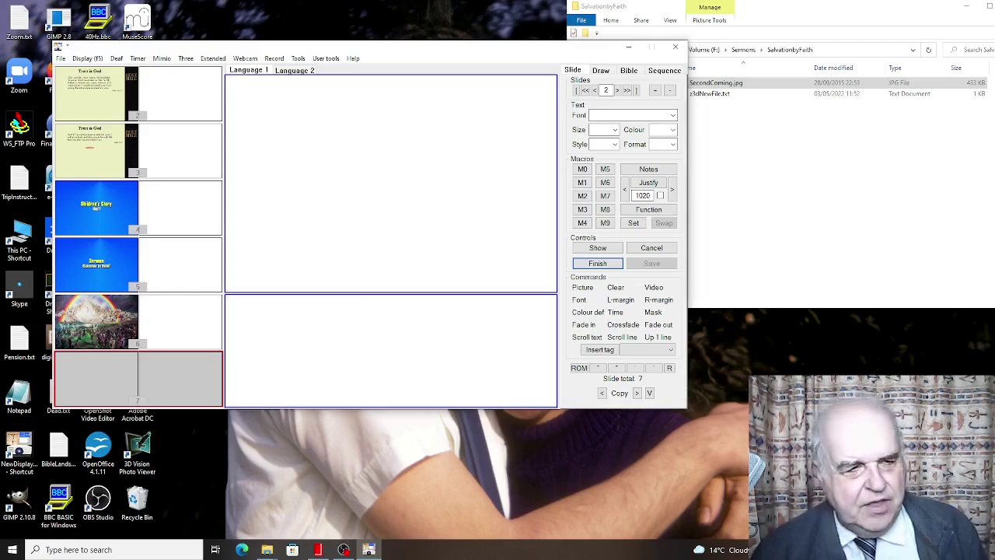
# Place ..\Test\manger.jpg on slide 7, add the notes "Jesus came for the first time as a baby in Bethlehem." and finish the slide.
pyautogui.moveTo(994, 200); pyautogui.dragTo(532, 377)
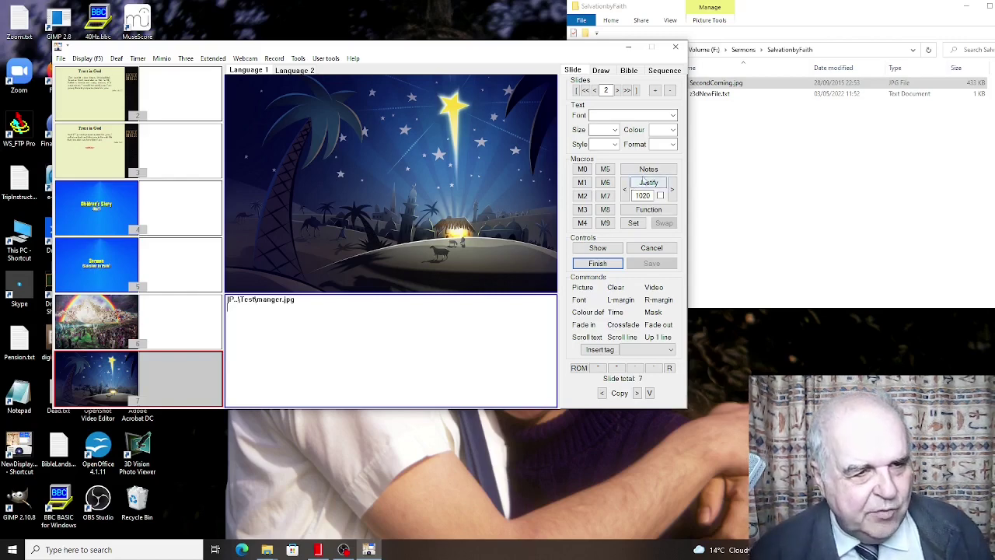
pyautogui.click(646, 170)
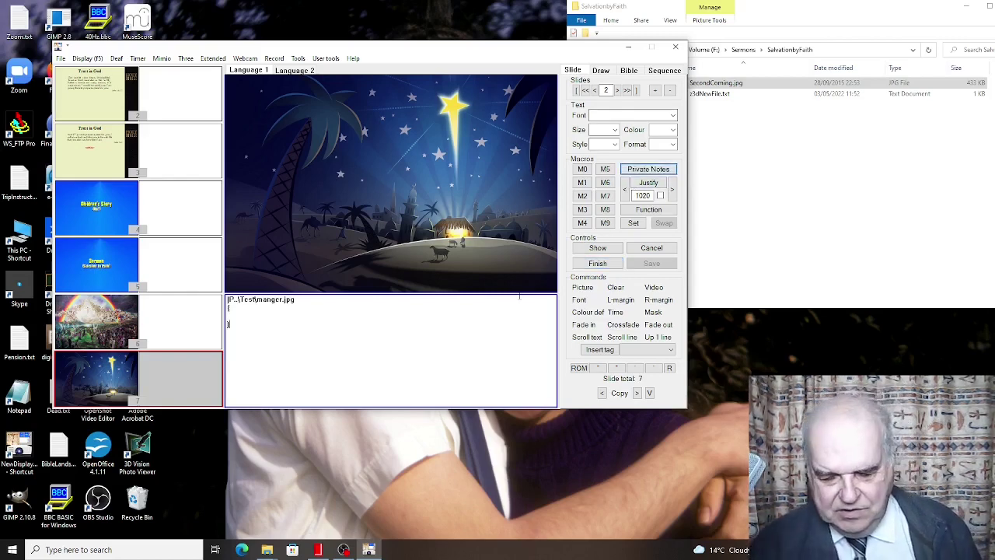
pyautogui.write('Jes')
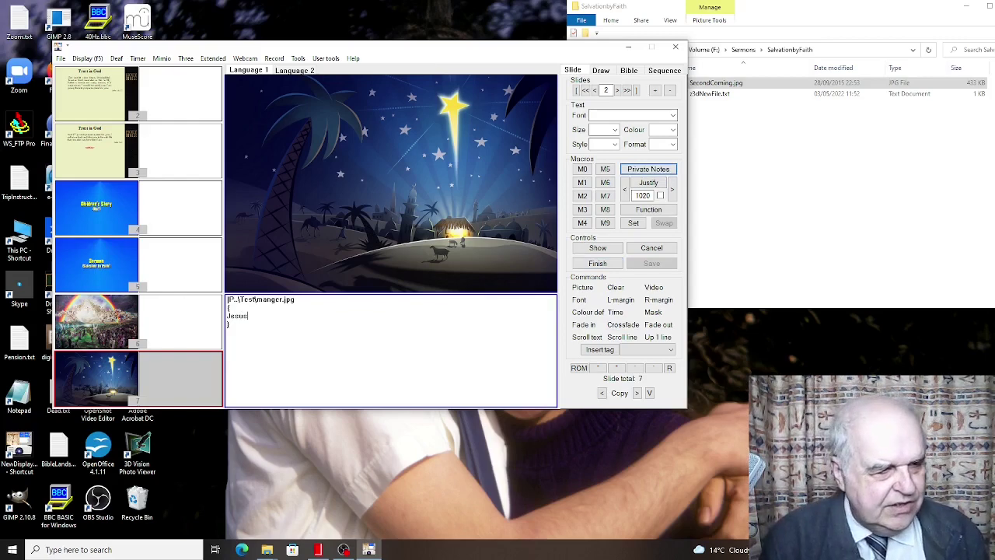
pyautogui.write('us')
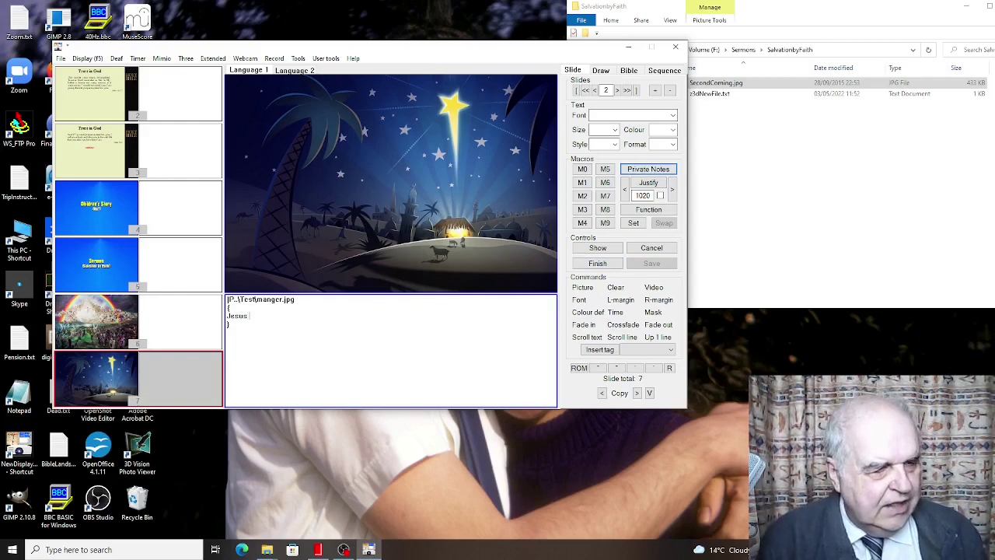
pyautogui.write(' came for the first ')
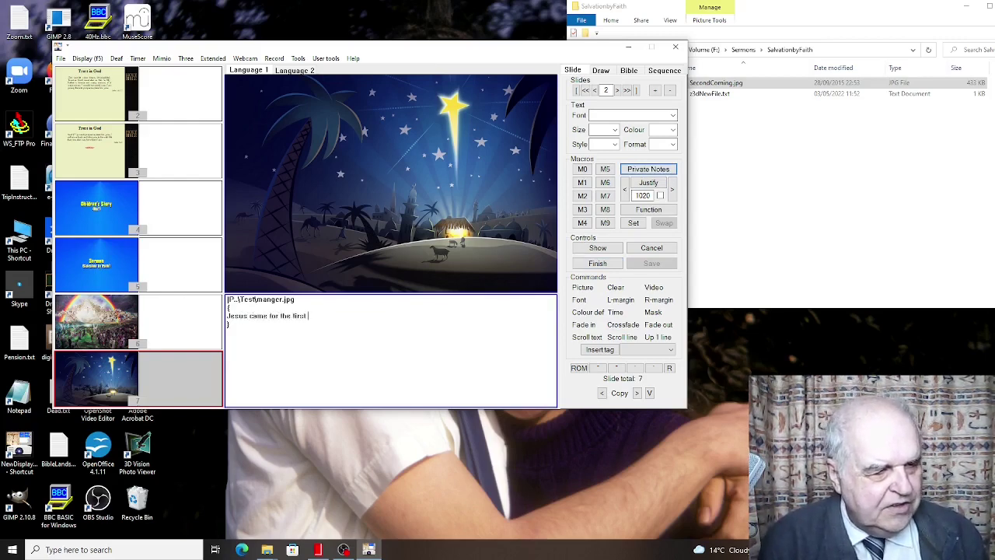
pyautogui.write('time as a bab')
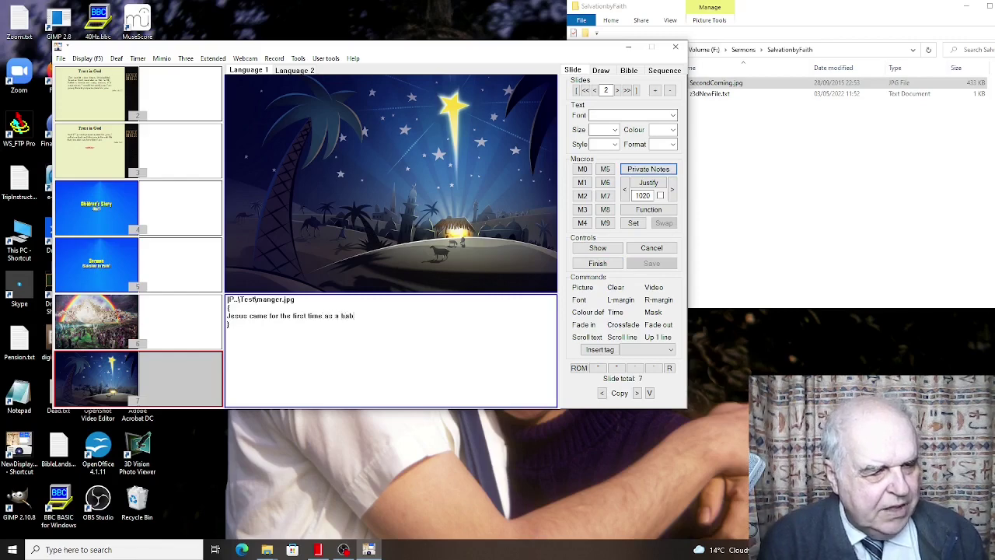
pyautogui.write('y in Bethlehem.')
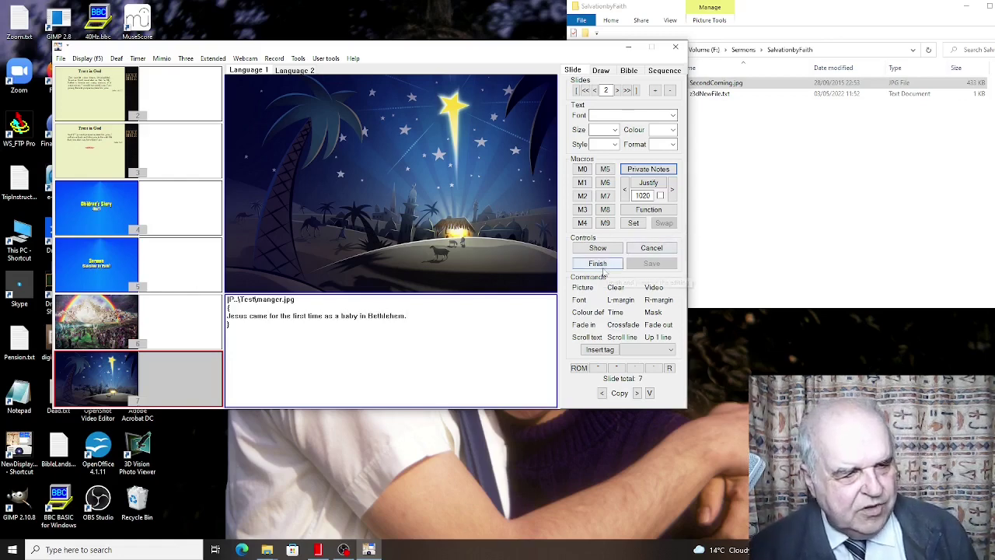
pyautogui.click(600, 266)
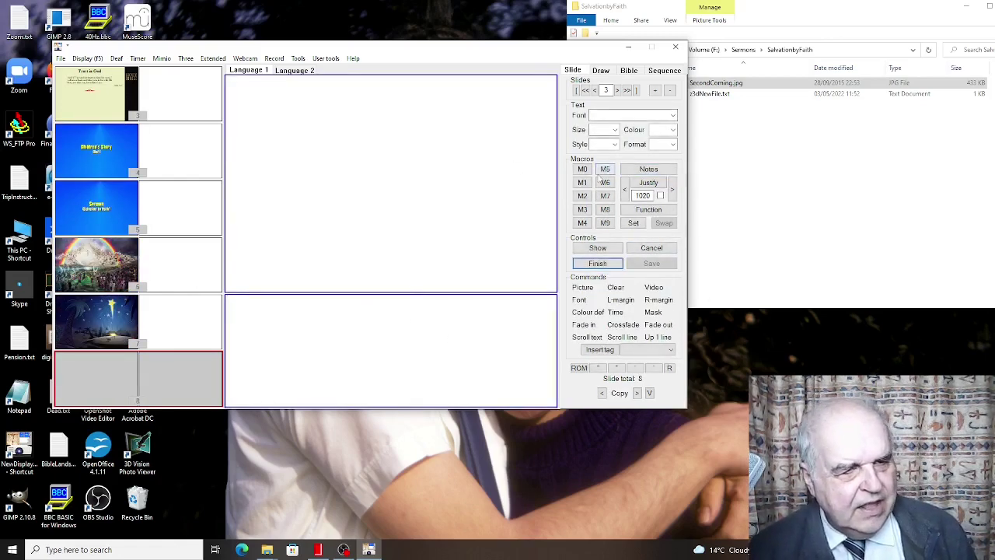
# Fill slide 8 with the ntbg.jpg text-slide macro, enter the reference John 3:16 and fetch the verse text.
pyautogui.click(604, 170)
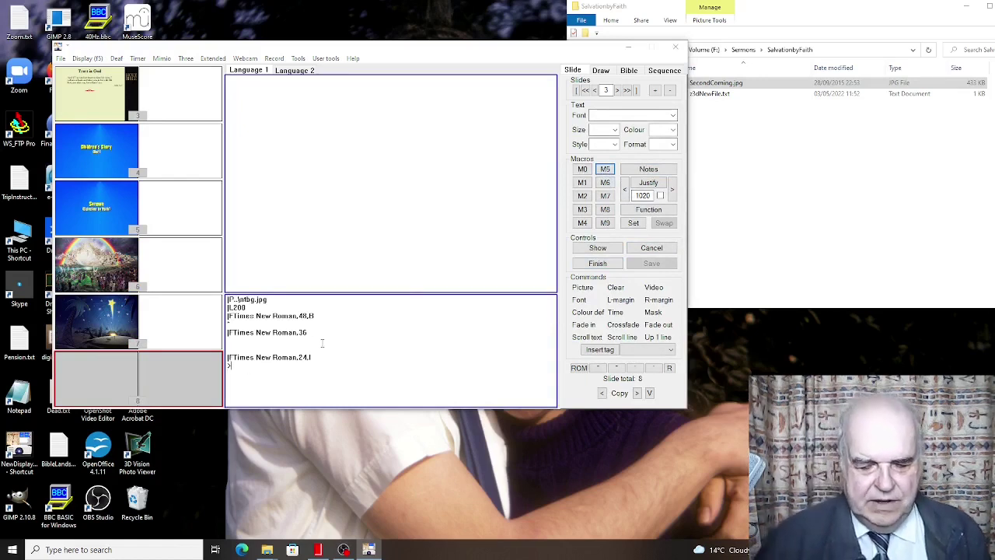
pyautogui.write('John 3:')
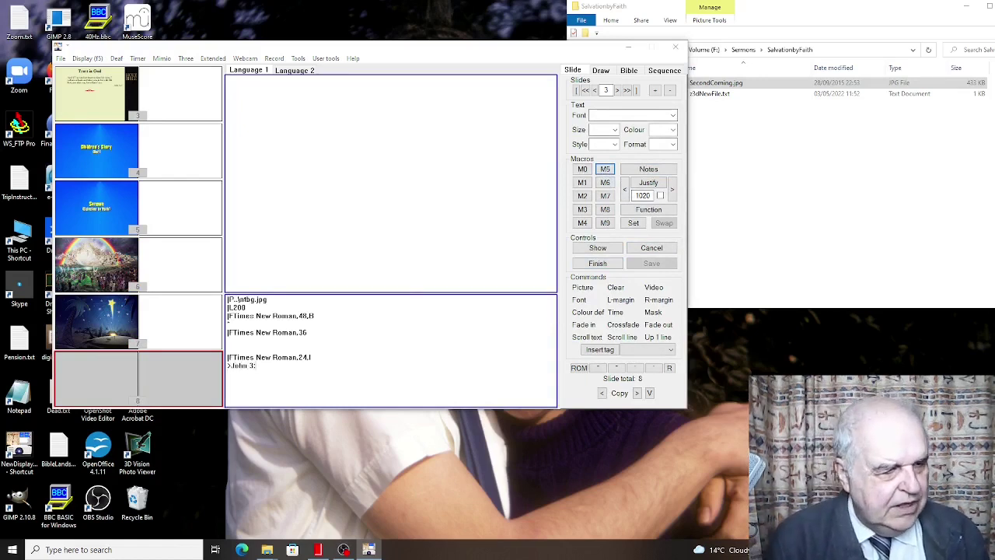
pyautogui.write('16')
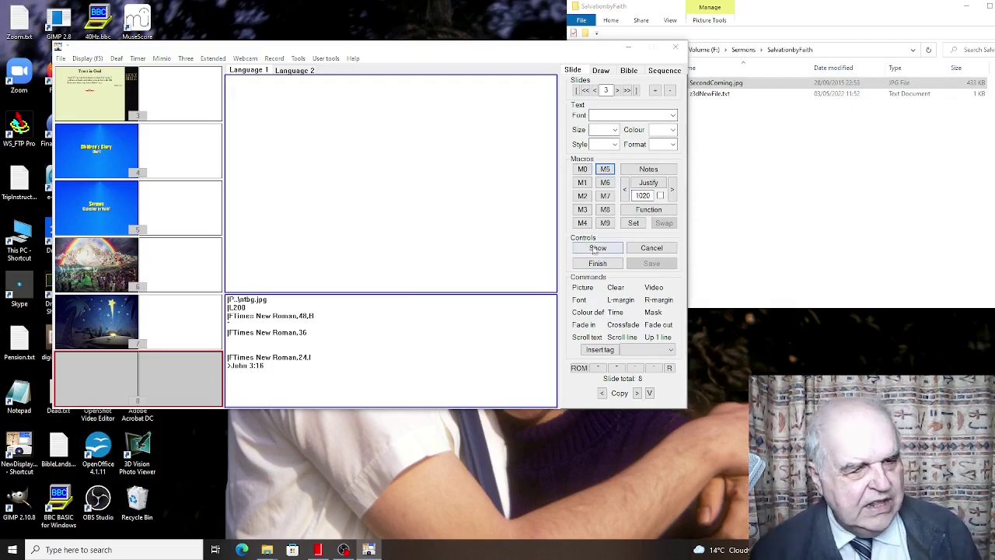
pyautogui.click(648, 209)
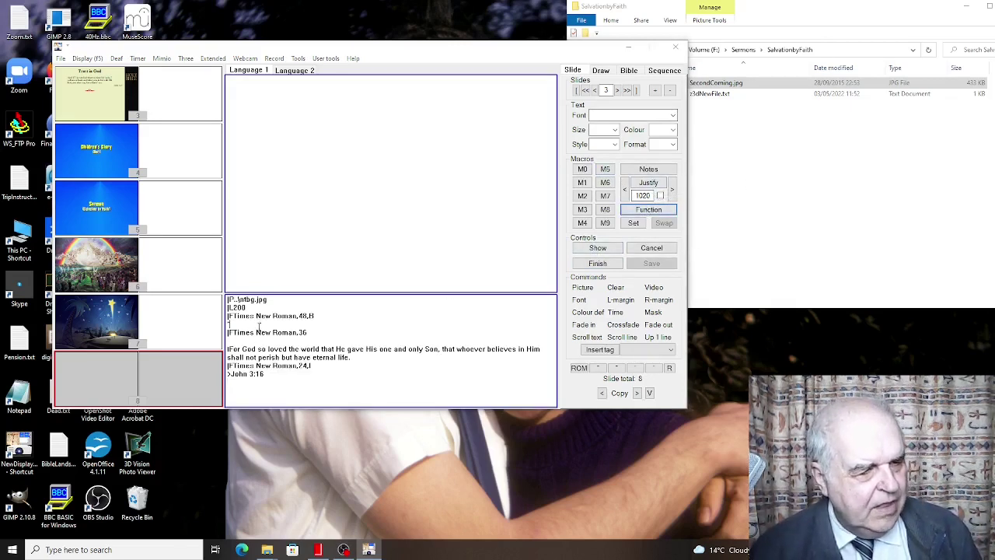
# Title slide 8 "God's Love", justify the verse text and finish the slide.
pyautogui.write("^God's Love")
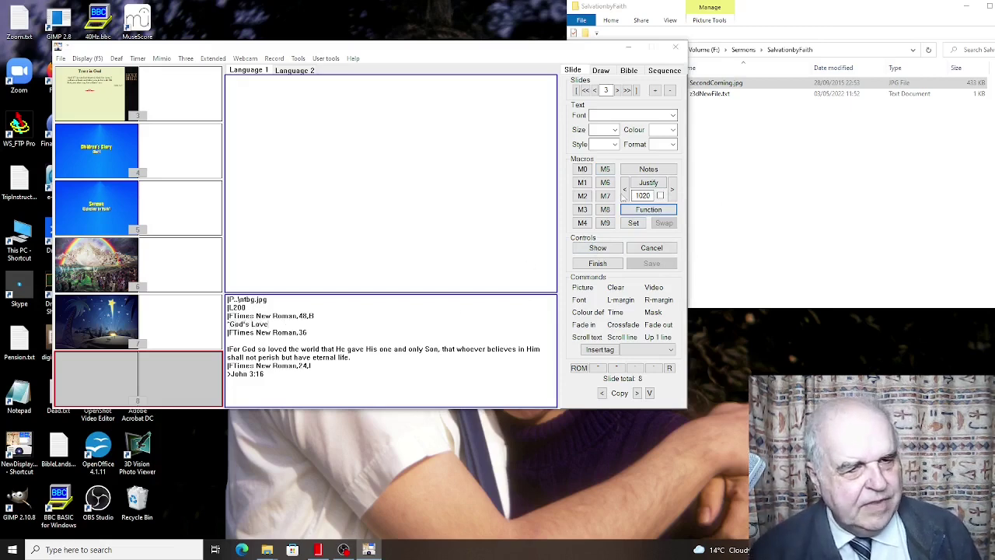
pyautogui.click(649, 182)
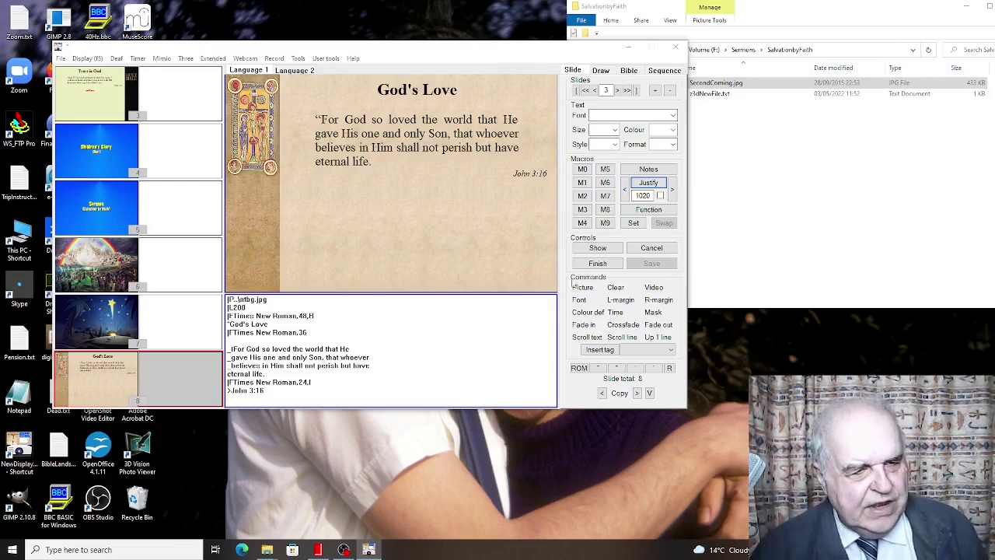
pyautogui.click(597, 262)
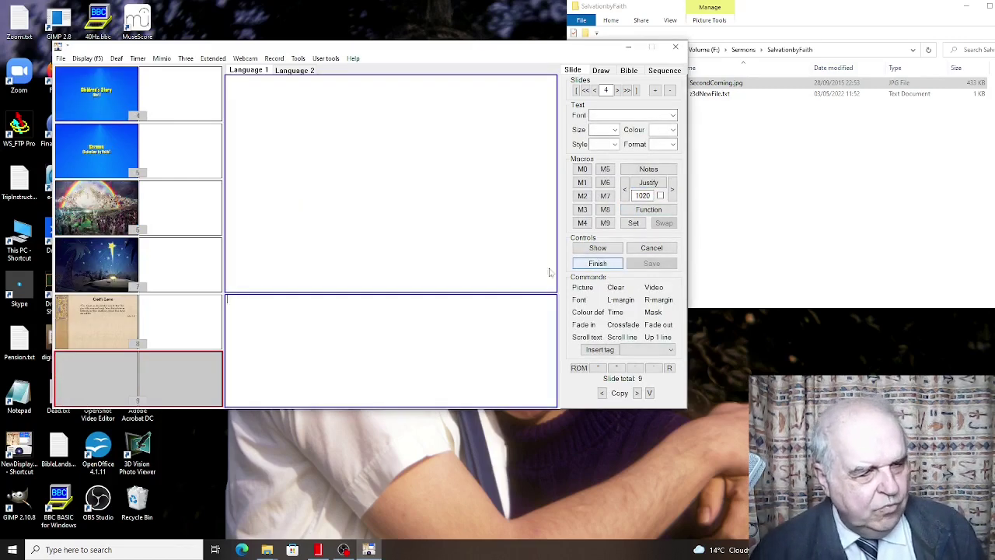
# Insert the Benediction tag into slide 9 and finish the slide.
pyautogui.click(670, 350)
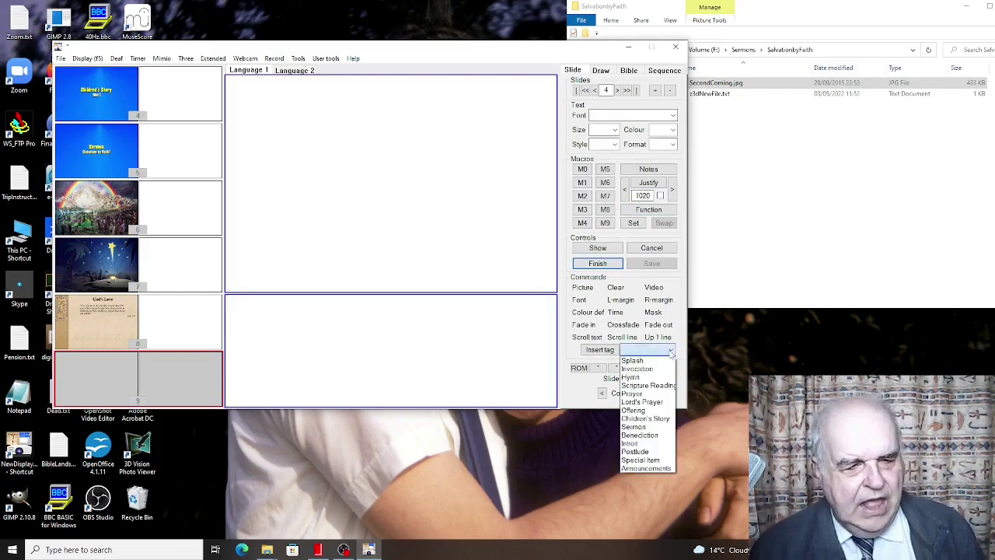
pyautogui.click(639, 435)
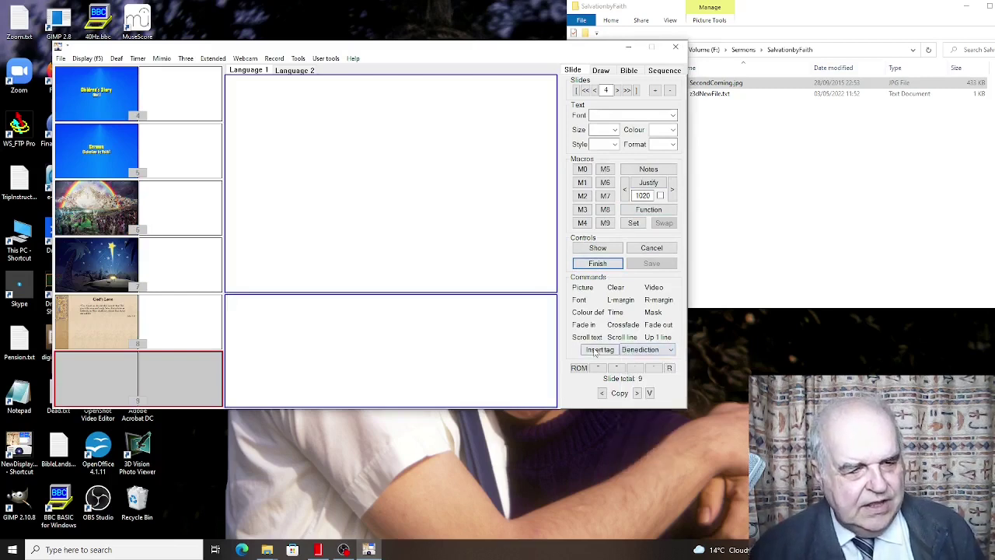
pyautogui.click(597, 350)
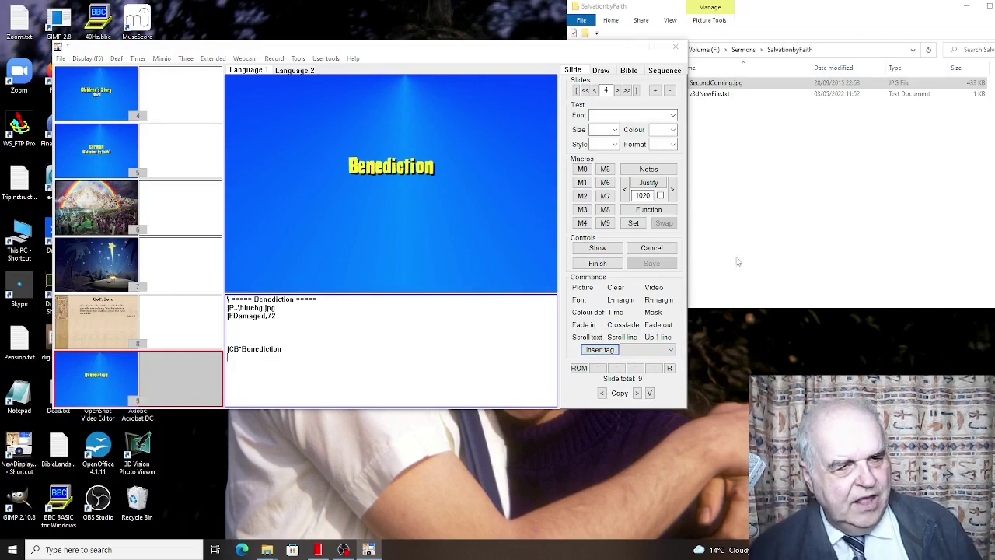
pyautogui.click(297, 59)
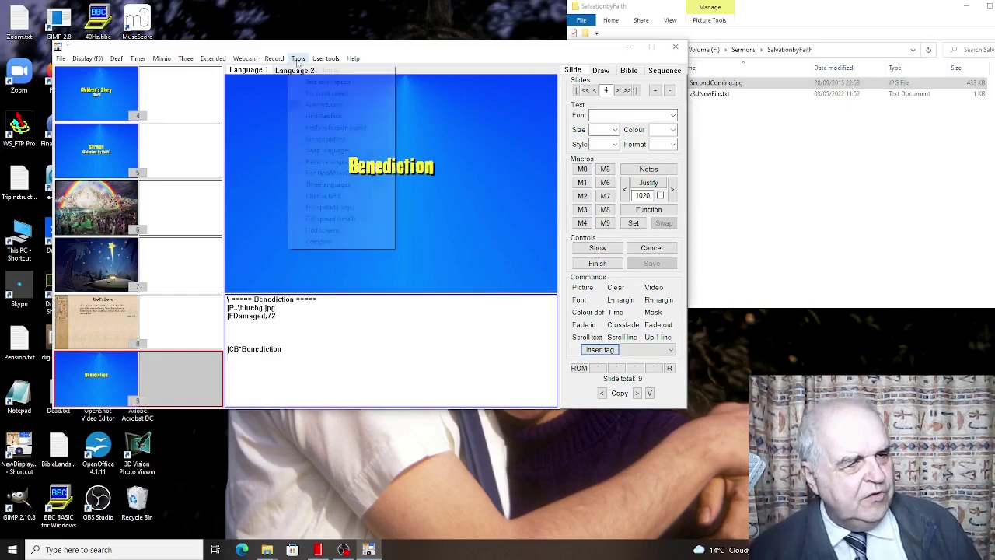
pyautogui.click(311, 106)
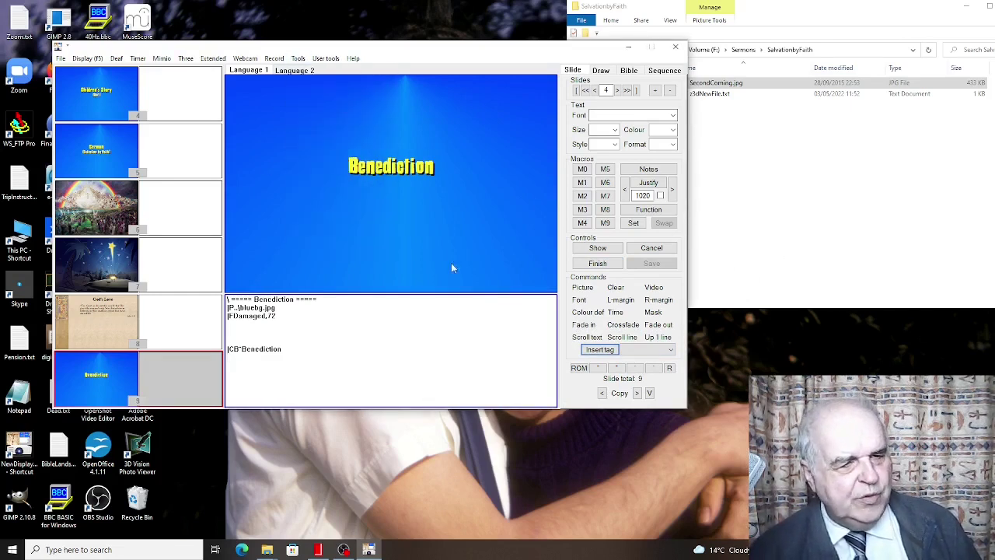
pyautogui.click(580, 264)
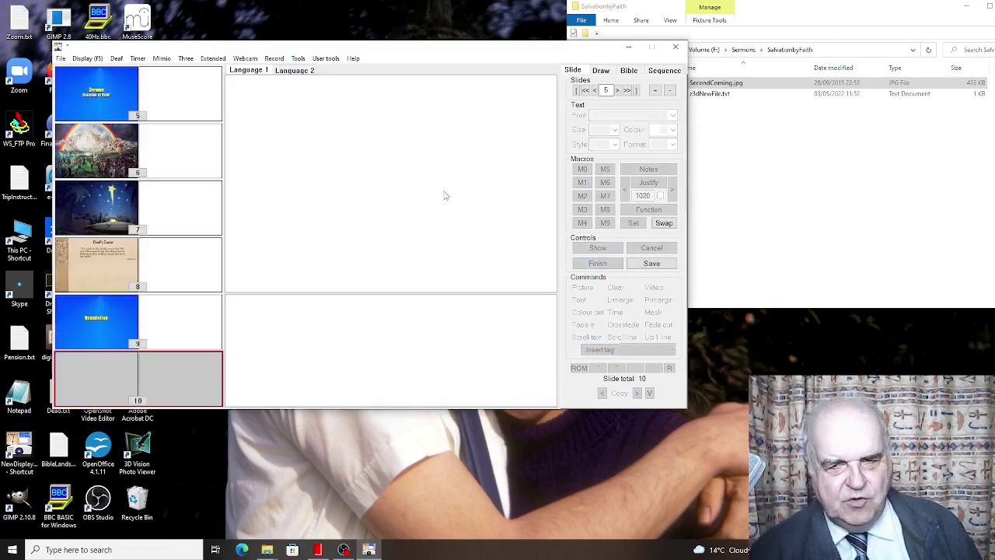
# Bring the Children's Story slide into view and open the Sermons\DewiSant\Honesty folder in File Explorer.
pyautogui.scroll(7, 195, 183)
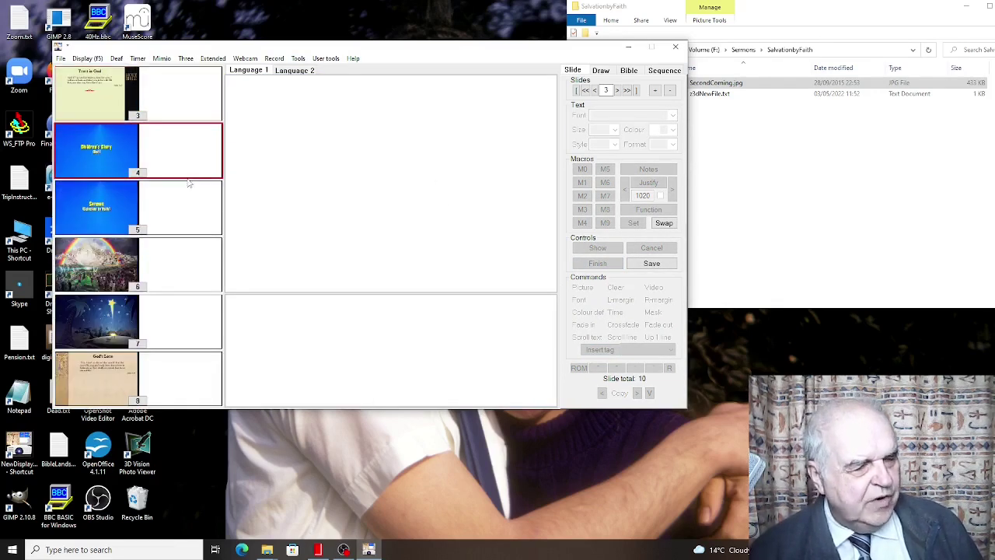
pyautogui.click(844, 12)
pyautogui.click(743, 49)
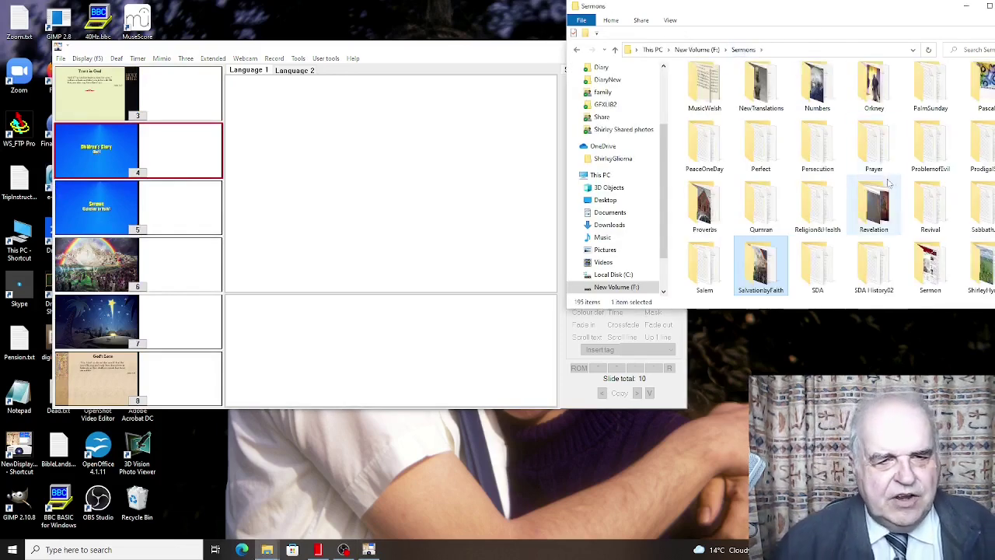
pyautogui.scroll(5, 891, 173)
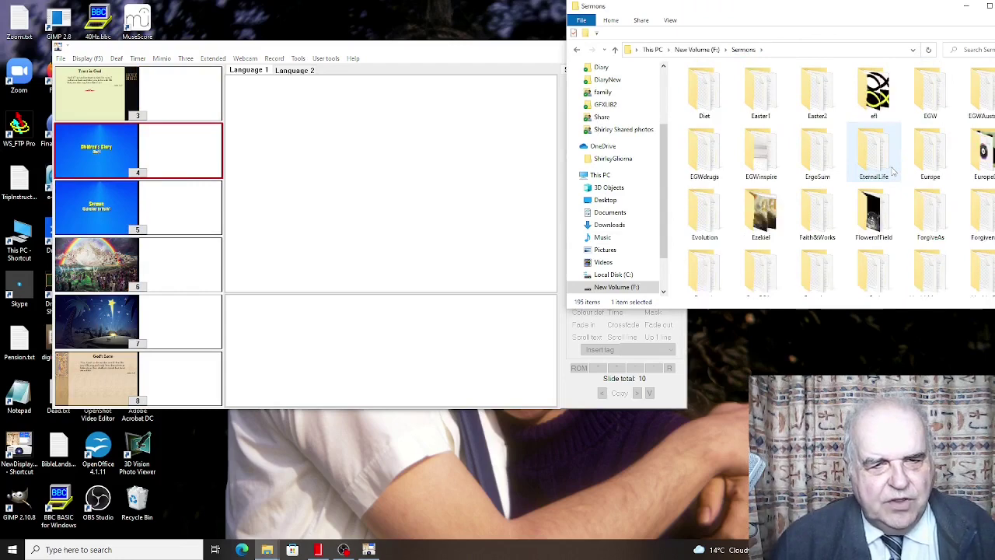
pyautogui.scroll(2, 923, 129)
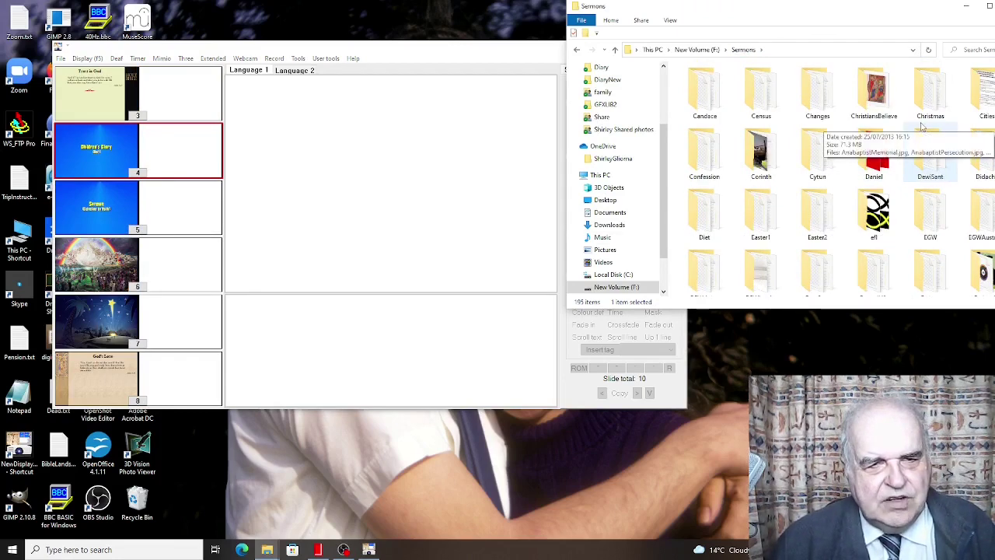
pyautogui.doubleClick(929, 154)
pyautogui.click(684, 259)
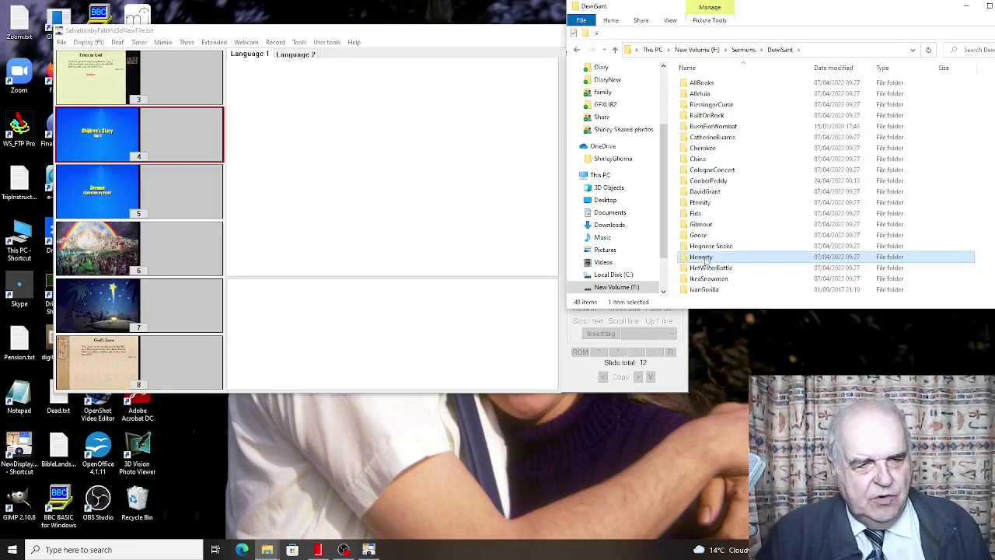
pyautogui.doubleClick(684, 259)
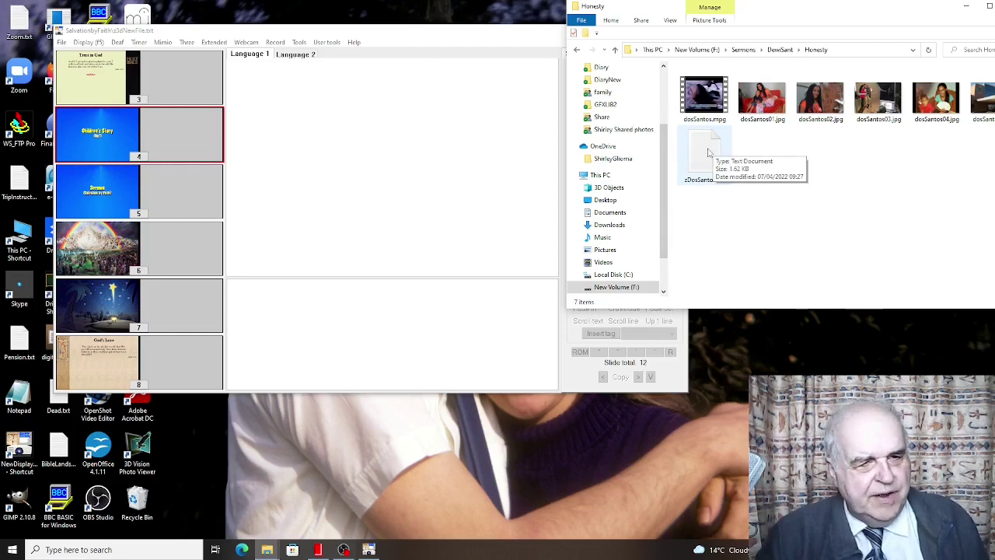
# Insert the zDosSantos.txt slides directly after the Children's Story slide and delete the black slides 13 and 14.
pyautogui.moveTo(708, 152); pyautogui.dragTo(185, 161)
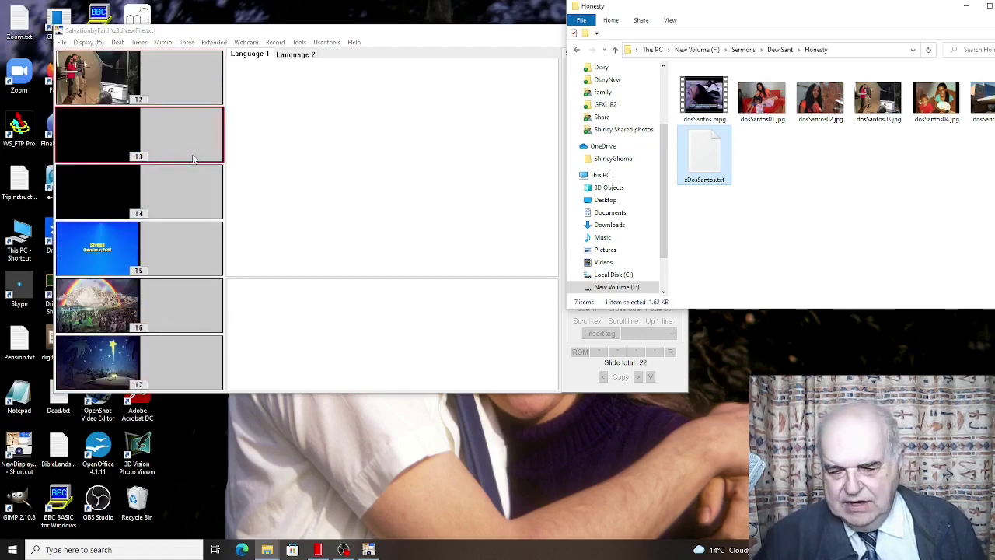
pyautogui.click(306, 35)
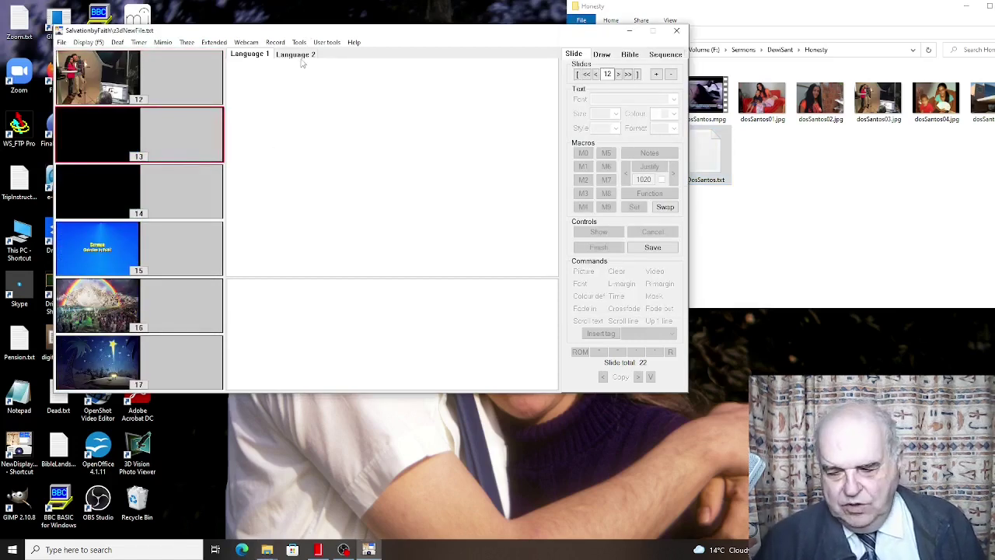
pyautogui.press('Delete')
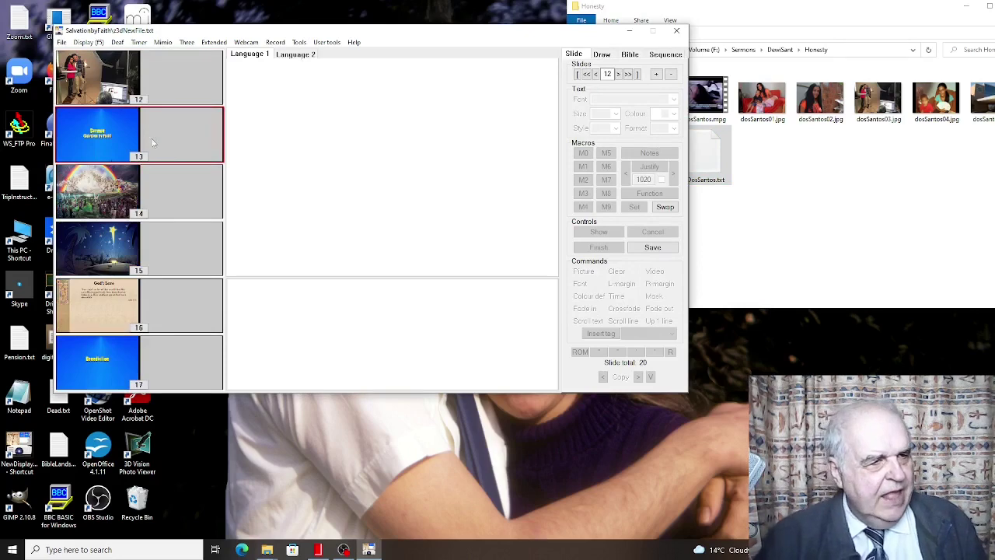
# Return to the start of the slide list and run the presentation full screen from the welcome slide.
pyautogui.scroll(2, 166, 138)
pyautogui.scroll(4, 167, 138)
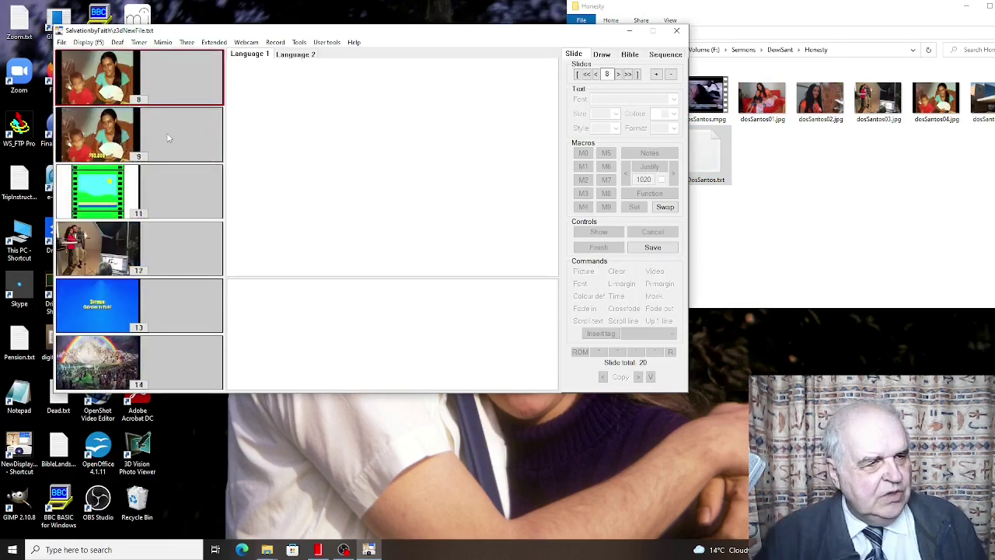
pyautogui.scroll(2, 167, 138)
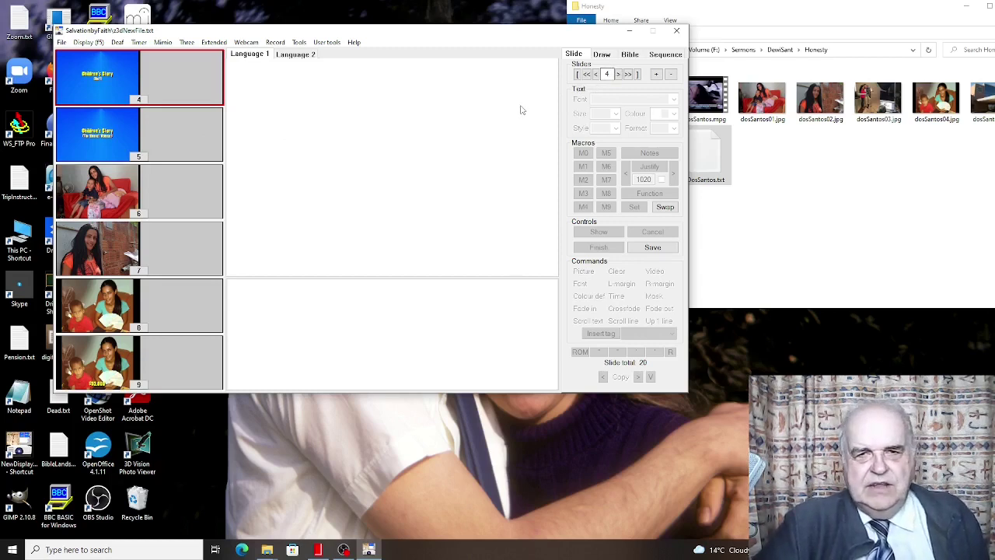
pyautogui.press('Up')
pyautogui.press('Up')
pyautogui.press('Up')
pyautogui.press('Up')
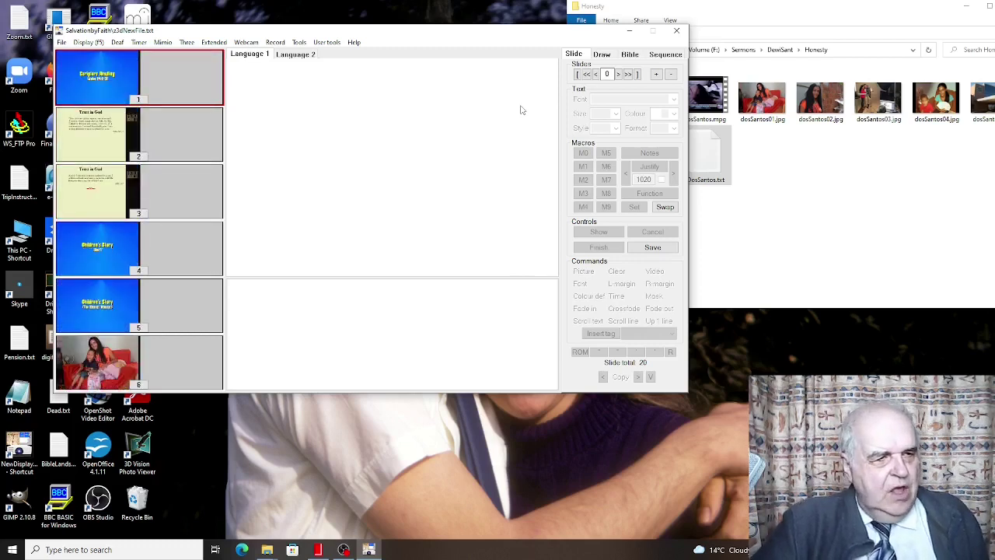
pyautogui.click(90, 42)
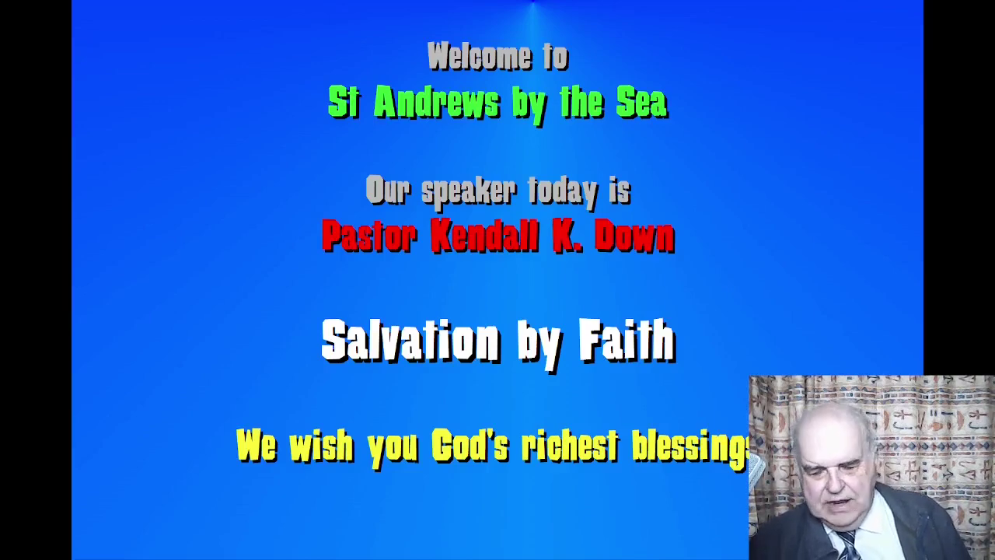
# Advance the running presentation through the Scripture Reading and Trust in God slides to the Children's Story title.
pyautogui.press('Right')
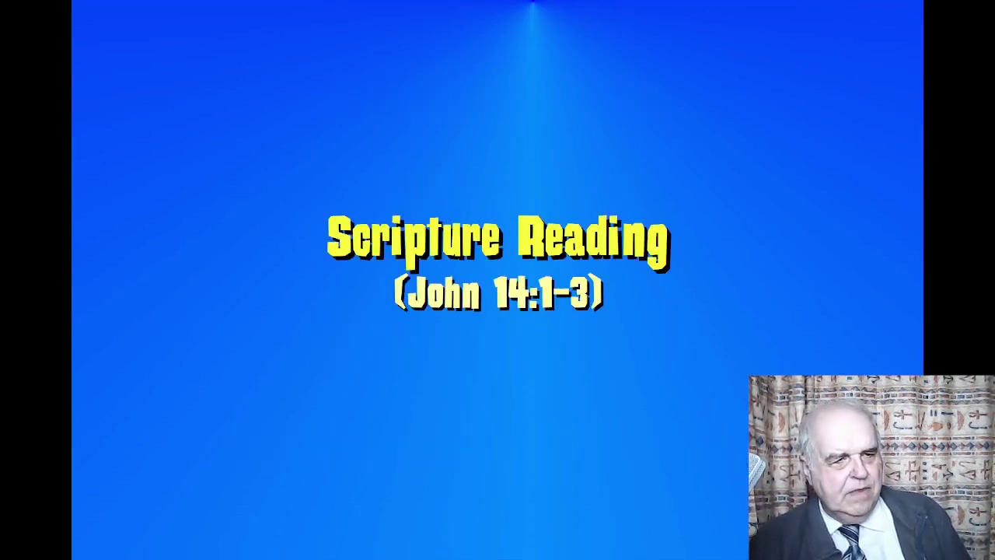
pyautogui.click(82, 58)
pyautogui.click(83, 57)
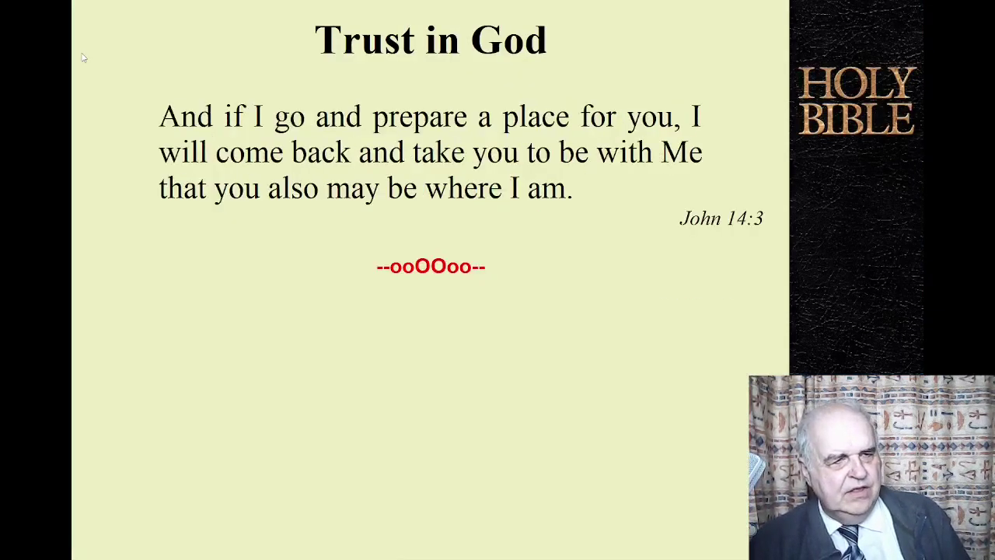
pyautogui.click(82, 58)
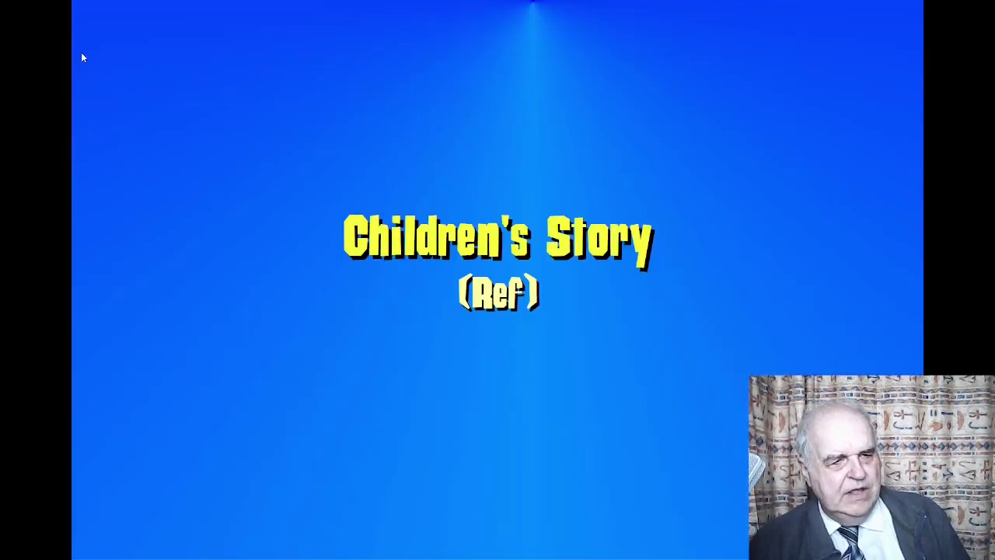
# Play through the inserted children's story pictures, stepping back once to the hospital slide, up to the photo studio picture.
pyautogui.press('Right')
pyautogui.press('Right')
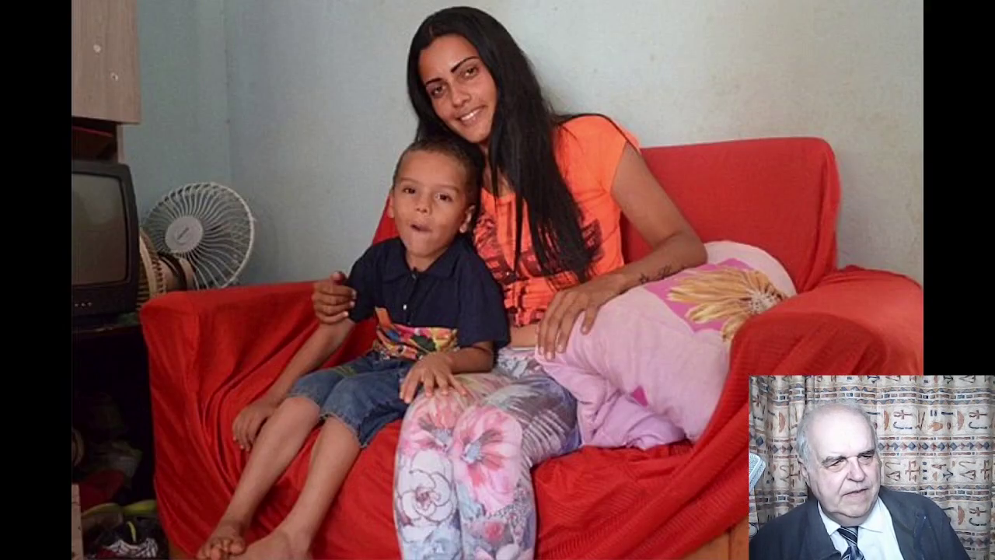
pyautogui.press('Right')
pyautogui.press('Right')
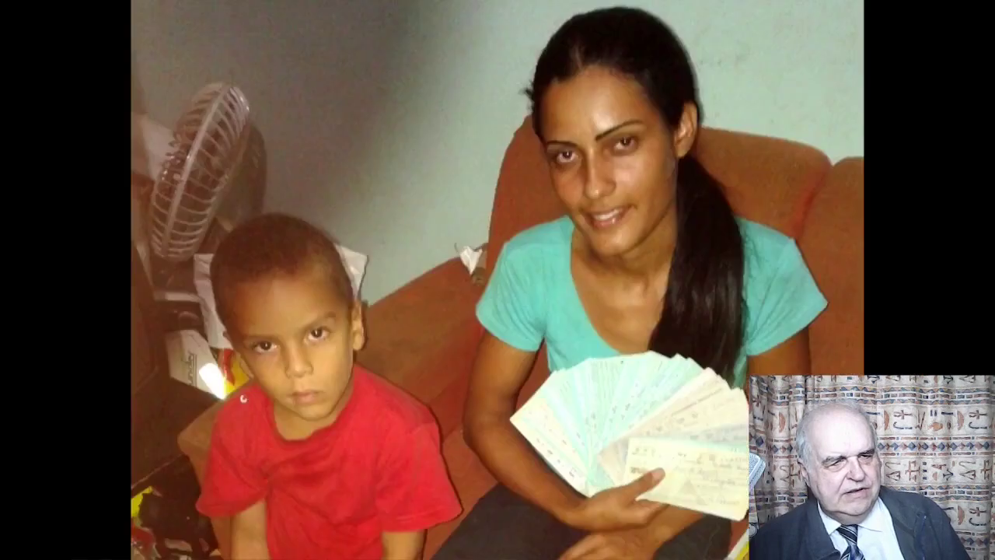
pyautogui.press('Right')
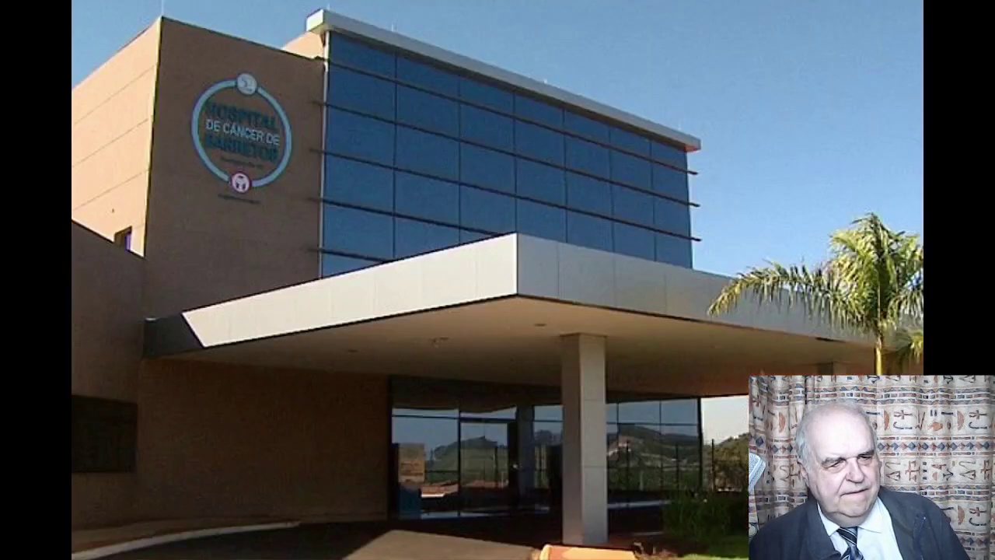
pyautogui.press('Right')
pyautogui.press('Left')
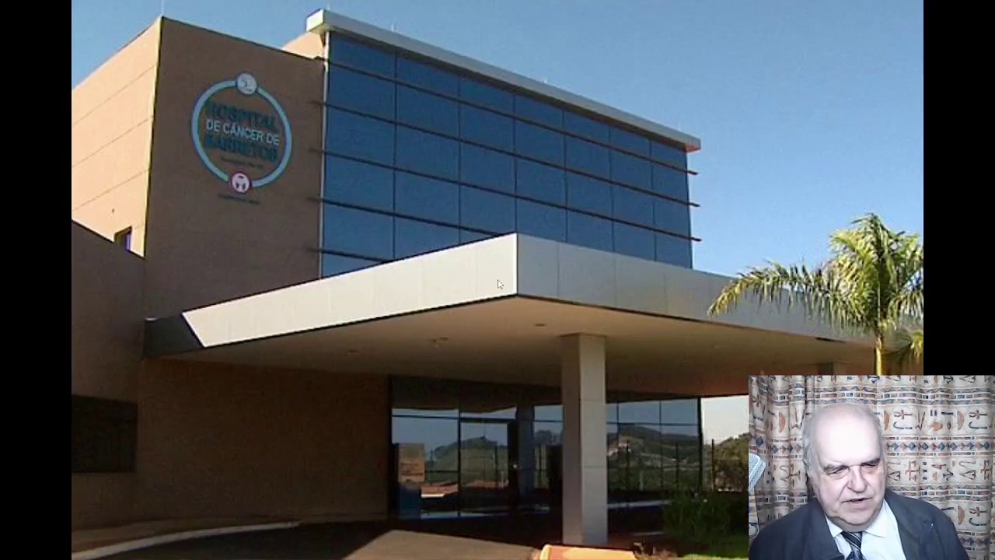
pyautogui.press('Right')
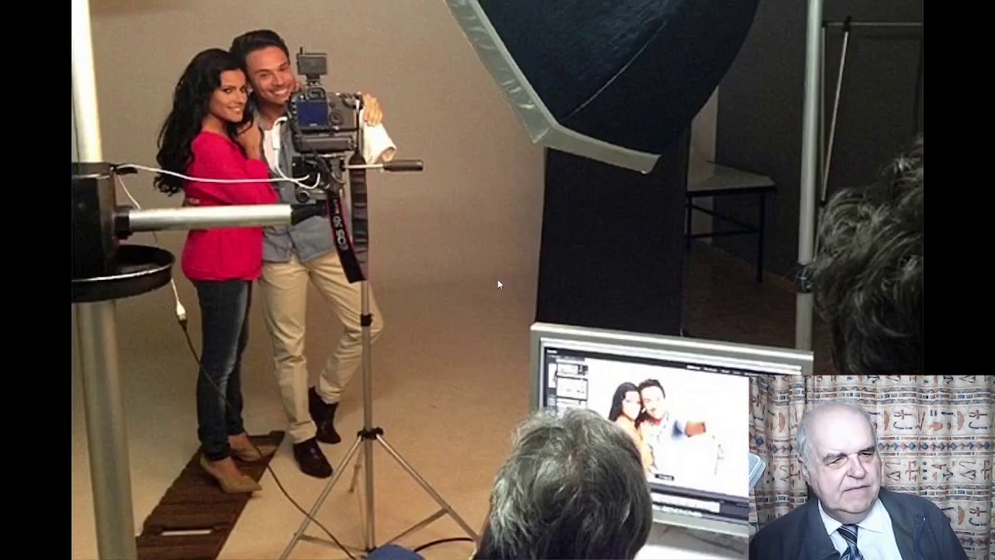
# Advance past the Sermon title to the picture slides and compare the notes for frames 14 and 15 in the presenter window.
pyautogui.press('Right')
pyautogui.press('Right')
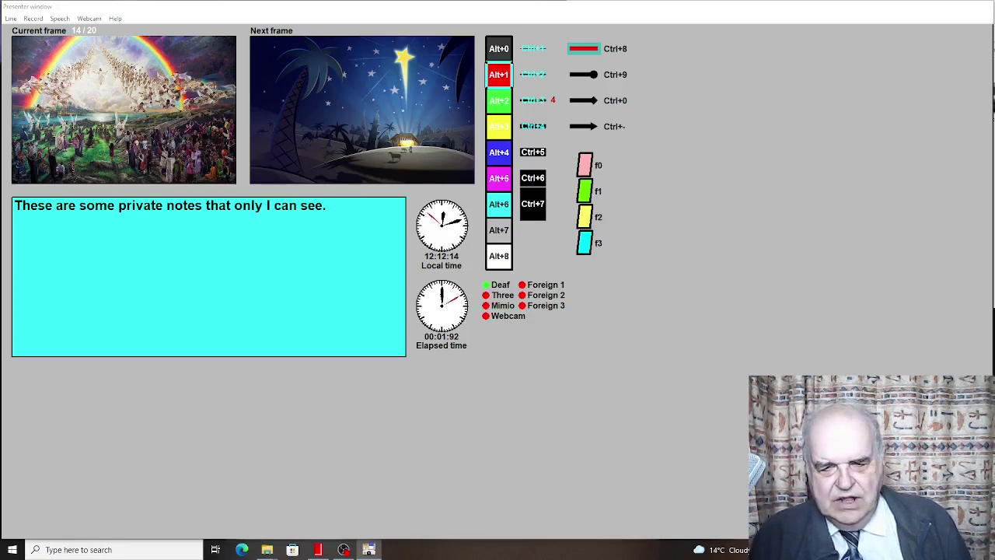
pyautogui.press('Right')
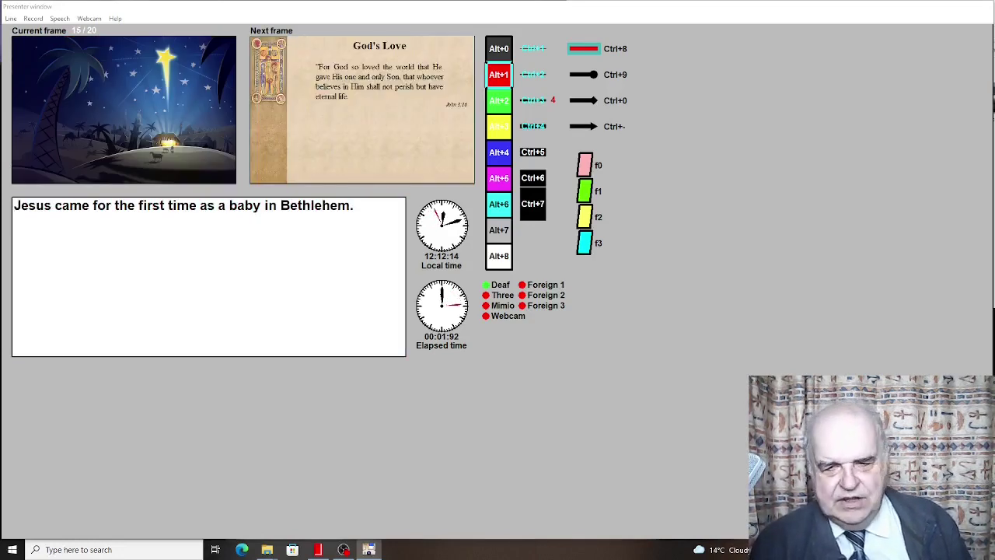
pyautogui.press('Left')
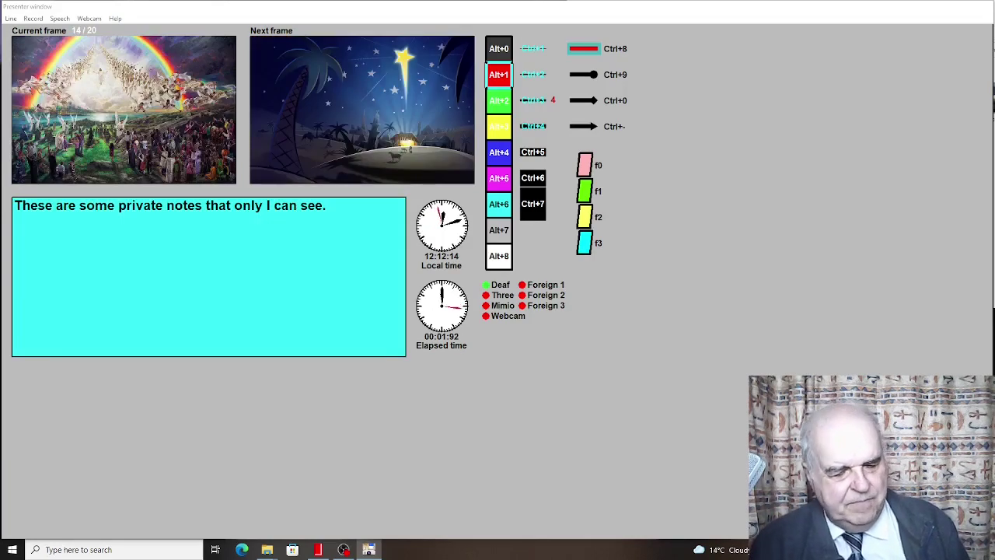